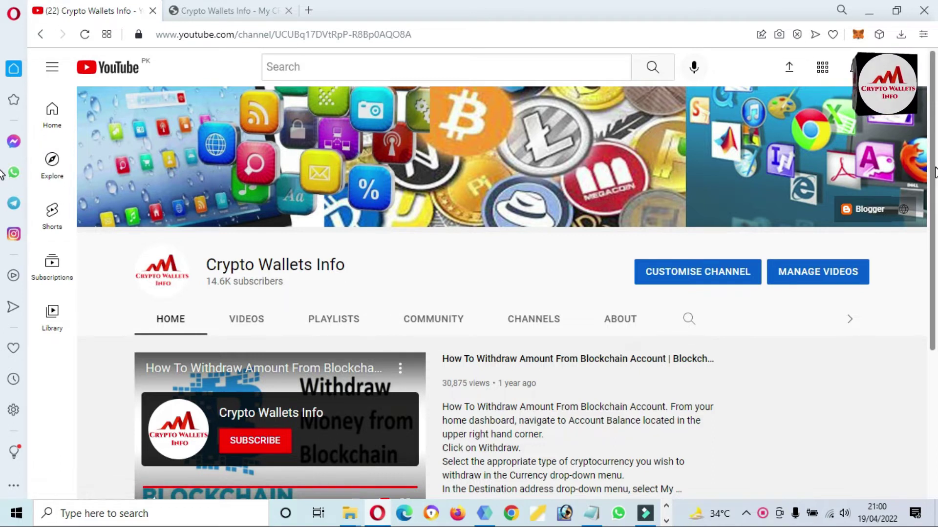
- Look over the Crypto Wallets Info website and the YouTube channel's home page, including its recommended Urdu-language channel
left_click(237, 8)
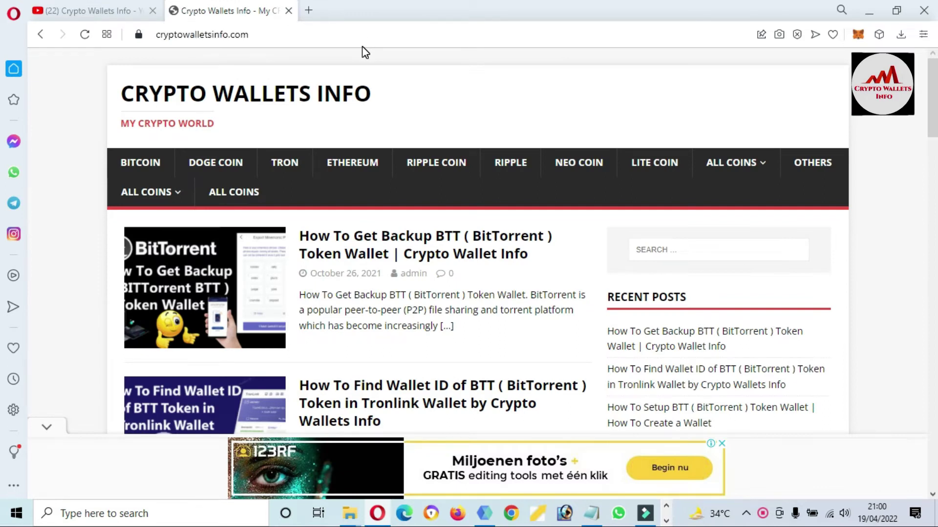
left_click(107, 20)
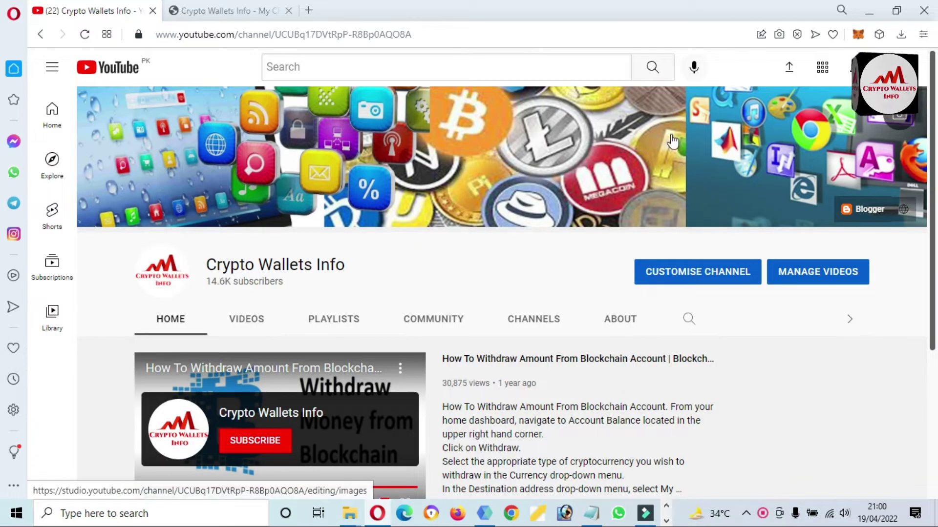
scroll(3, 247, "down", 2)
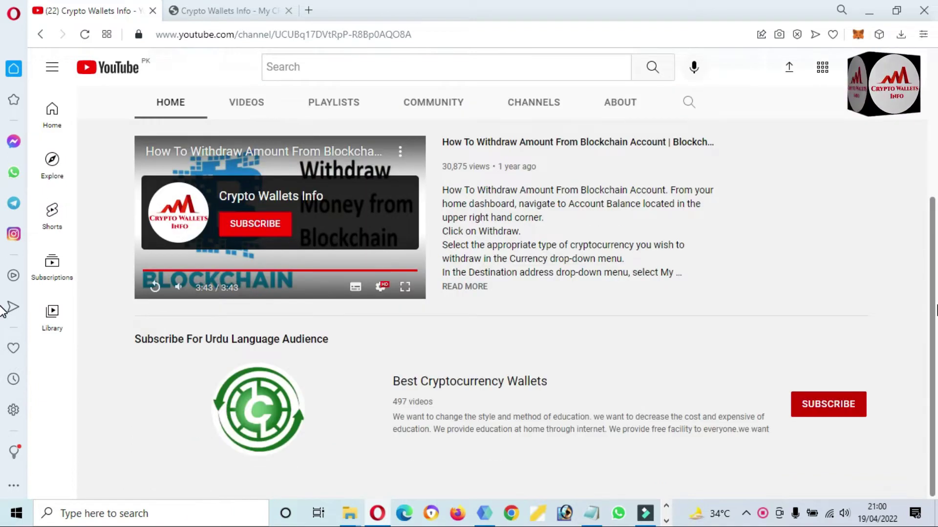
left_click_drag(394, 383, 578, 343)
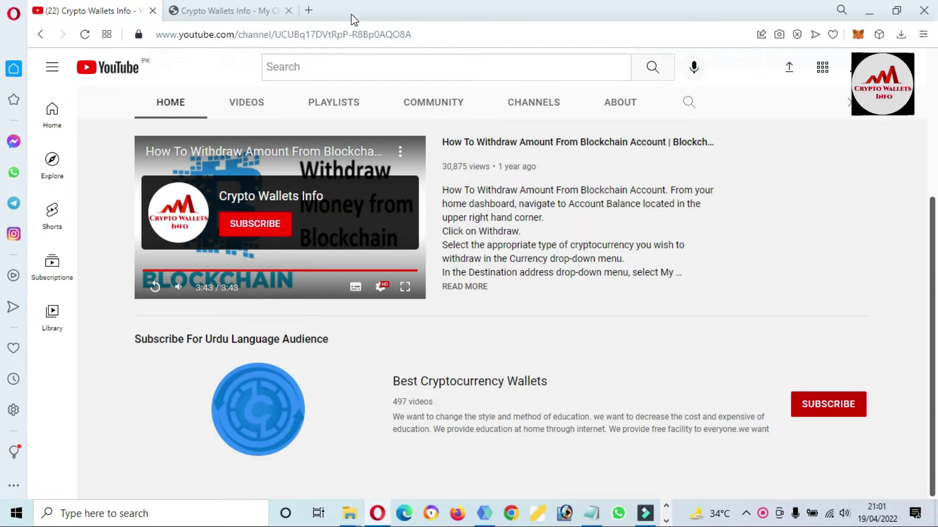
- Open coinmarketcap.com in a new browser tab
left_click(309, 15)
type("coin")
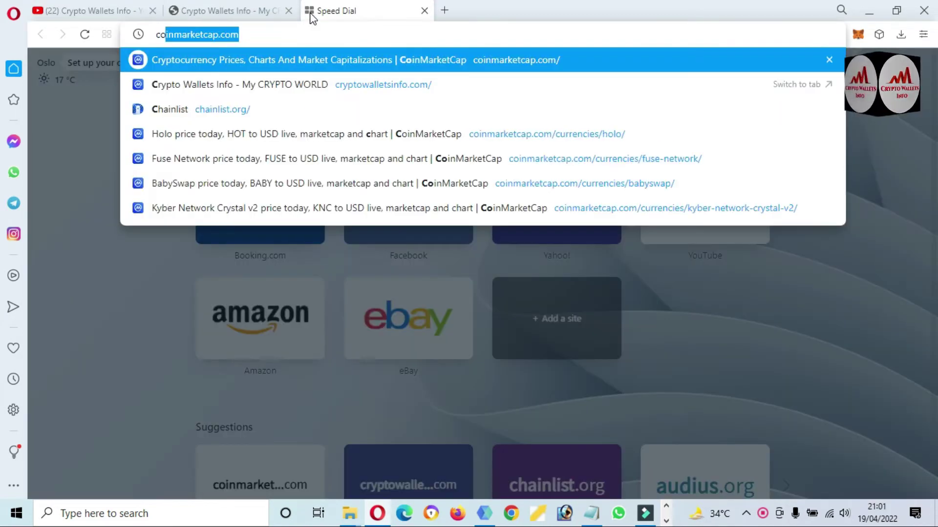
left_click(315, 57)
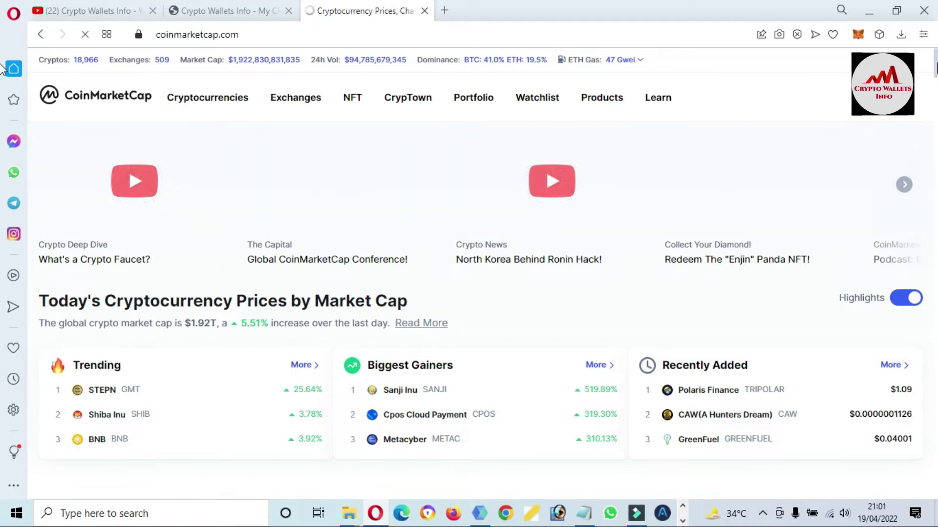
- Browse the CoinMarketCap home page, looking over its highlights, site search and ranked list of cryptocurrency prices
scroll(3, 68, "down", 6)
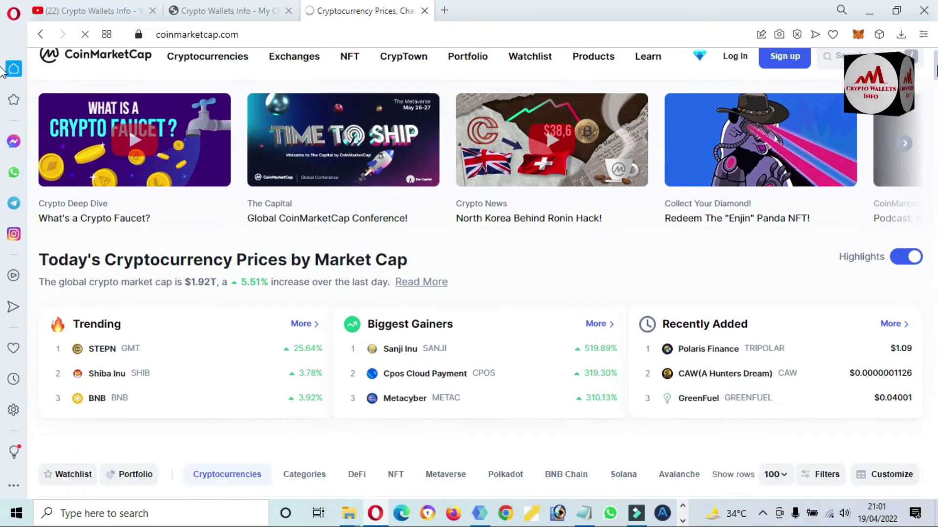
scroll(2, 91, "up", 5)
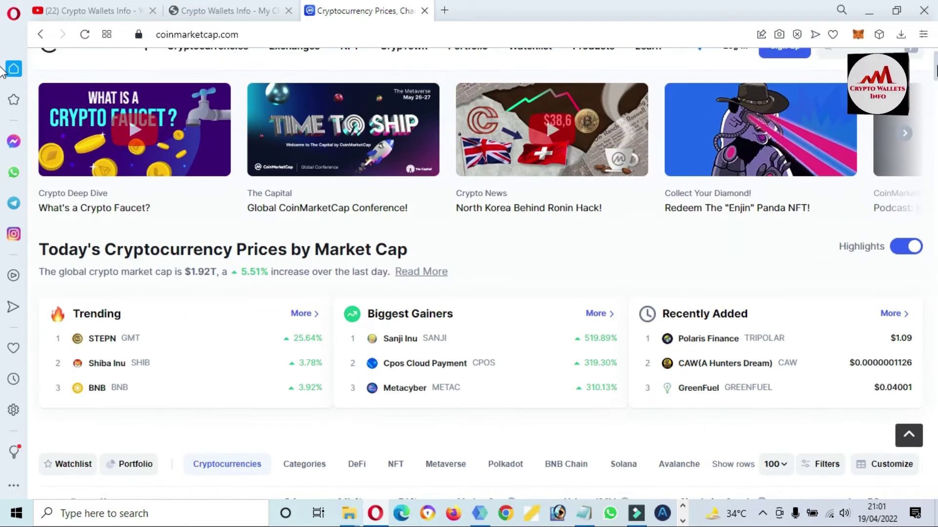
scroll(2, 64, "up", 1)
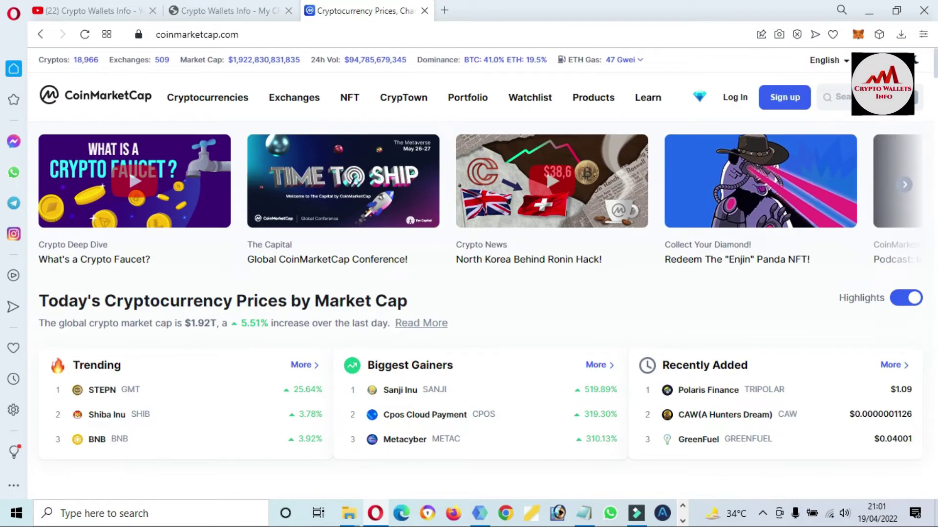
left_click(830, 97)
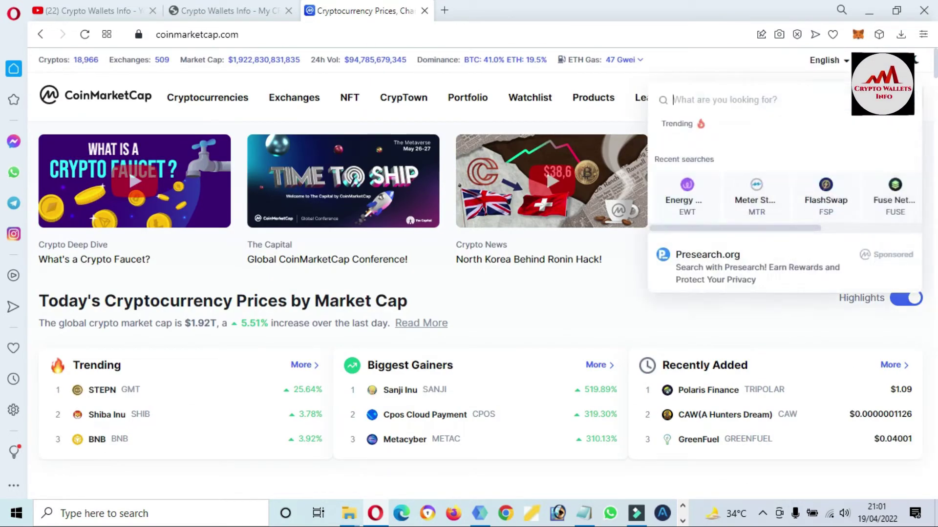
left_click(734, 67)
scroll(3, 81, "down", 8)
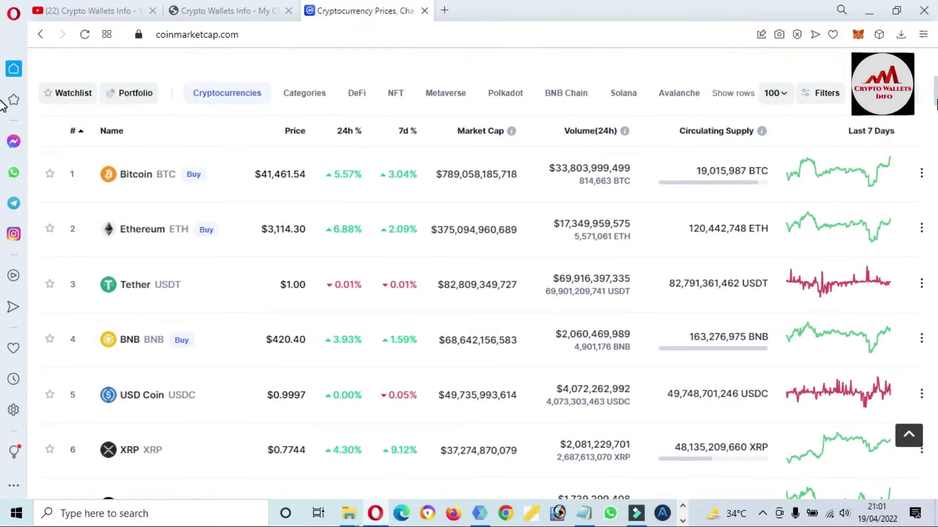
scroll(3, 105, "down", 3)
scroll(2, 118, "down", 4)
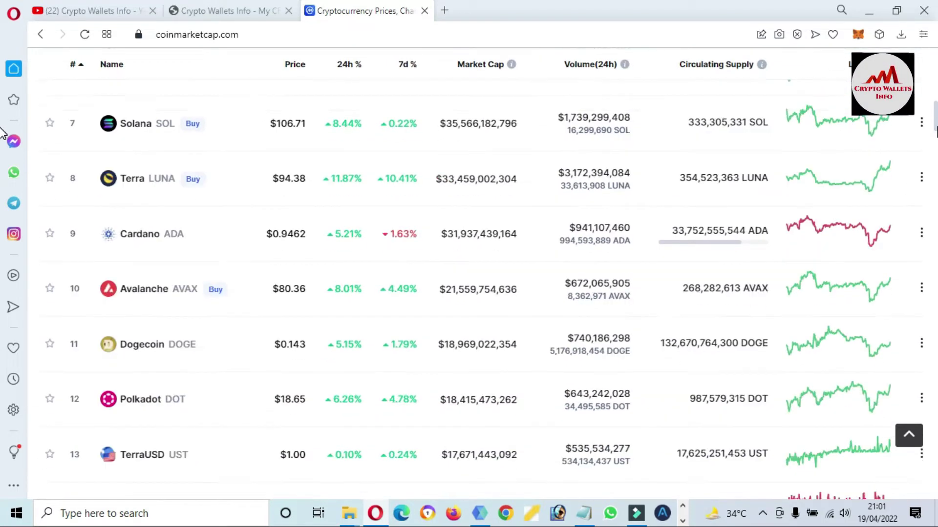
scroll(2, 98, "up", 10)
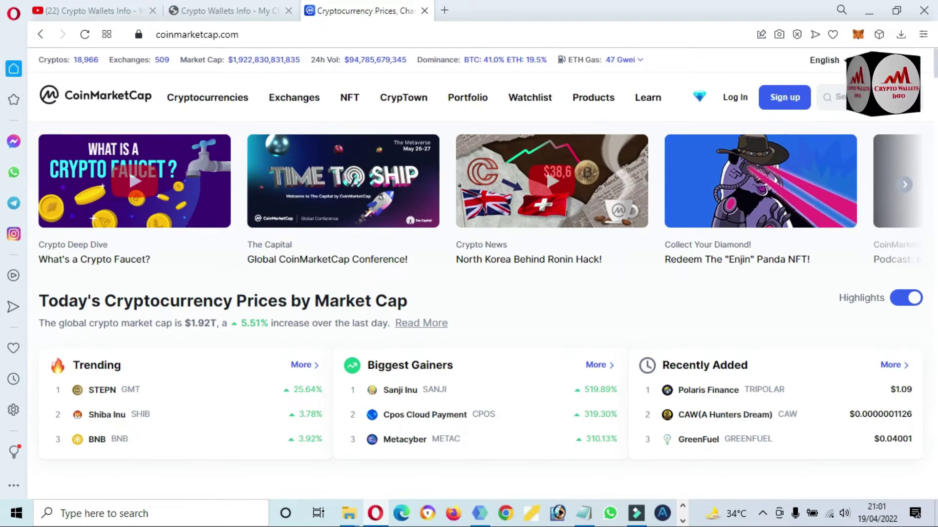
- Search CoinMarketCap for "ewt" and open the Energy Web Token page
key("slash")
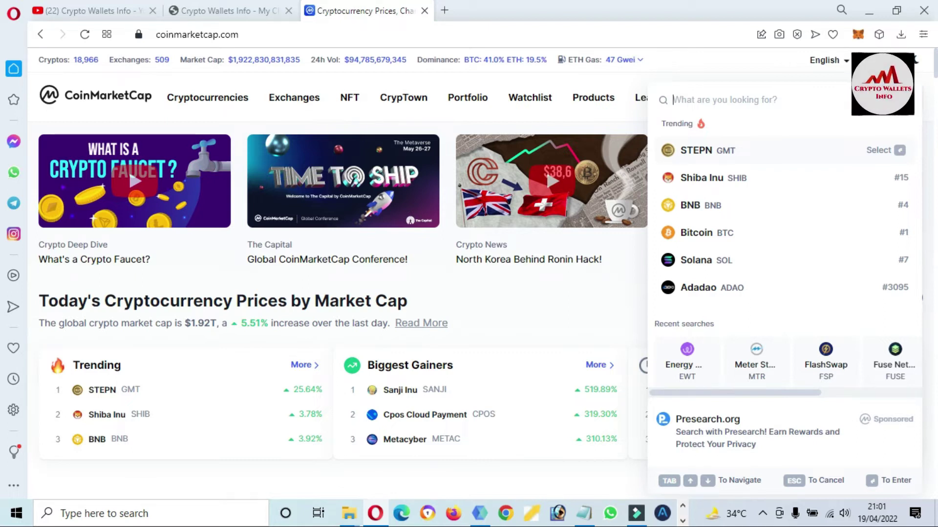
type("ew")
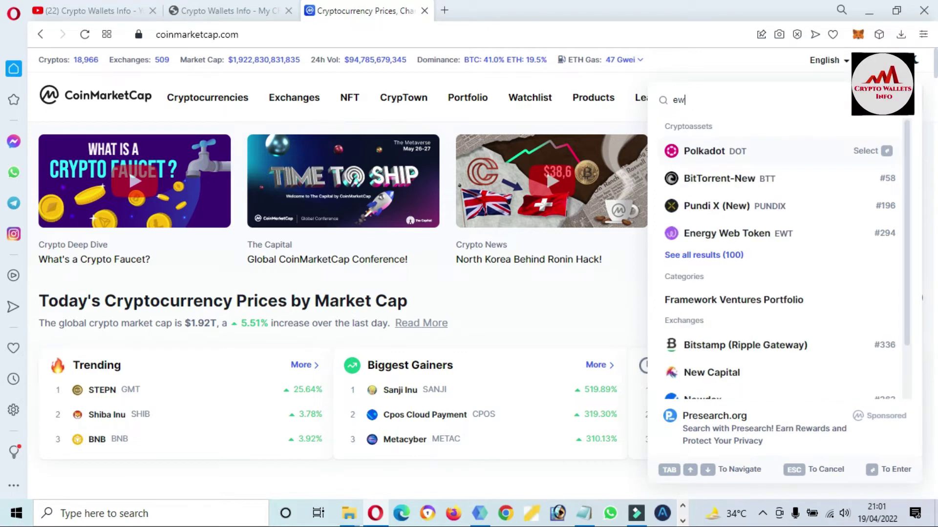
type("t")
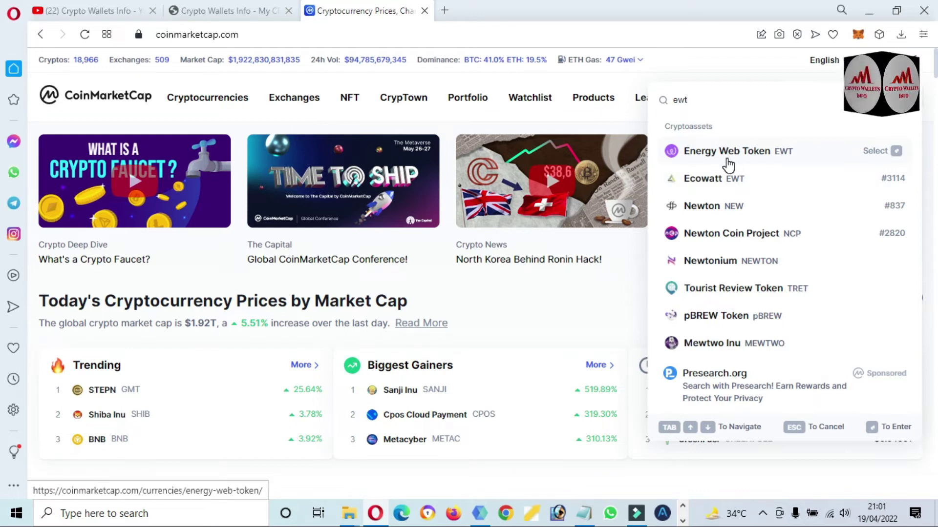
left_click(765, 155)
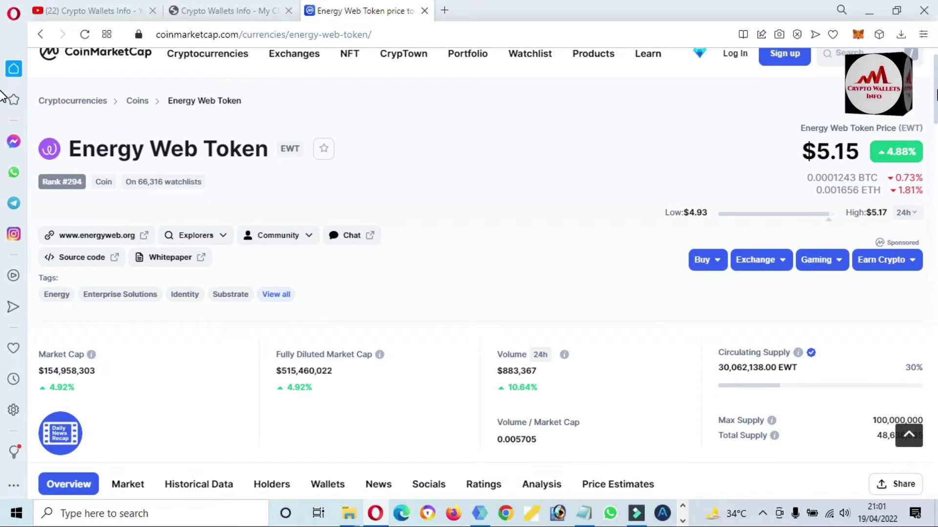
- Set the Energy Web Token to USD chart's time range to ALL
scroll(2, 94, "down", 6)
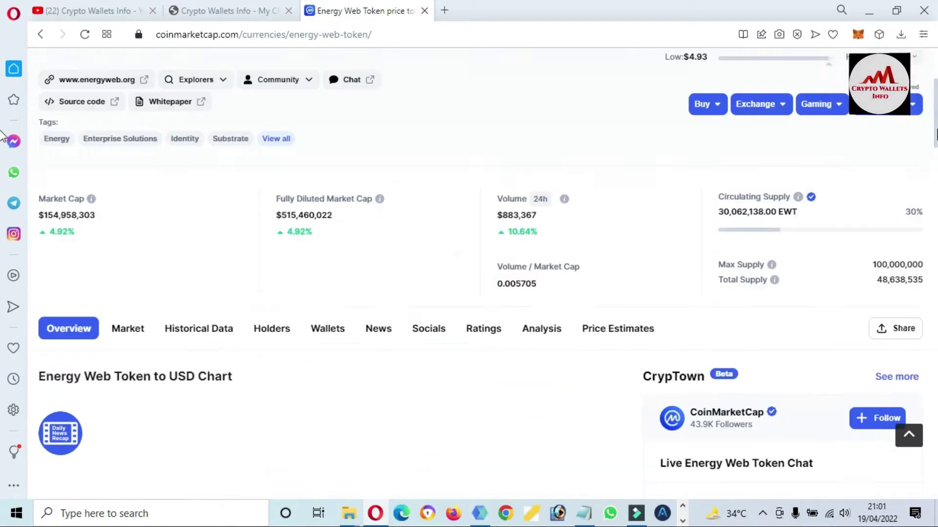
scroll(264, 196, "down", 1)
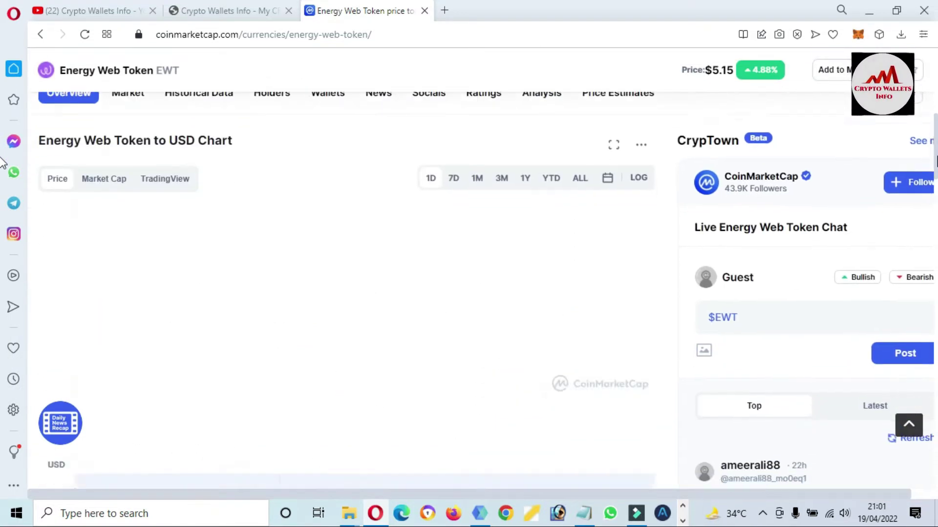
left_click(580, 137)
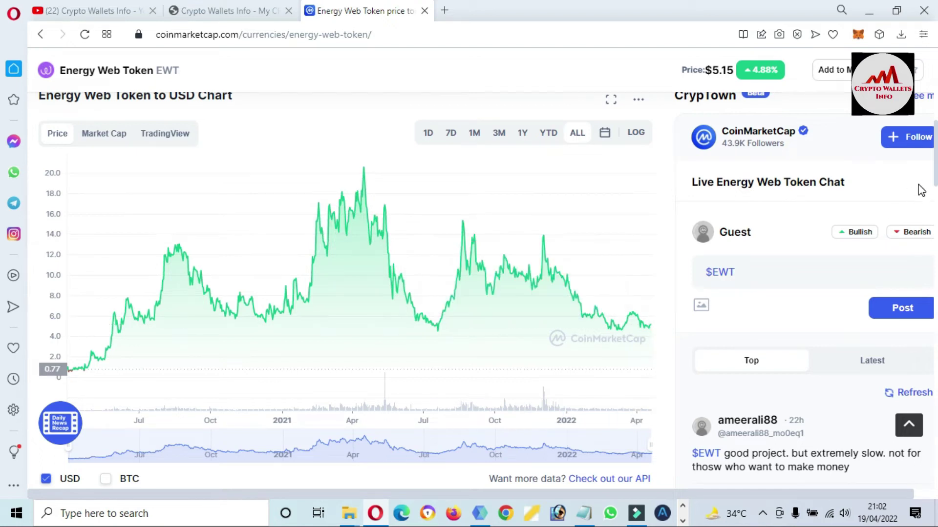
- Read through the Energy Web Token page, examining the USD converter, the token's description and founders, and the markets where it trades
scroll(3, 176, "down", 3)
scroll(3, 188, "down", 1)
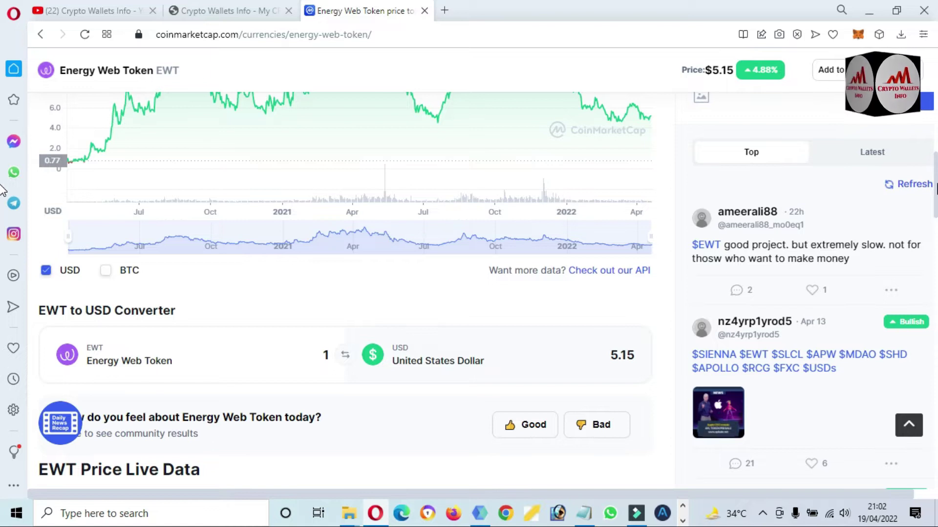
scroll(2, 191, "down", 3)
scroll(3, 217, "down", 4)
scroll(2, 261, "down", 6)
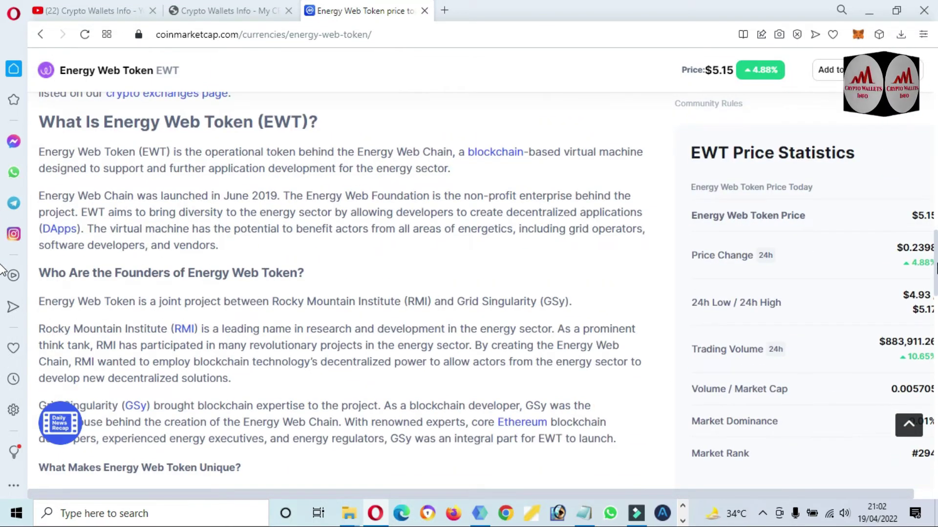
scroll(2, 279, "up", 2)
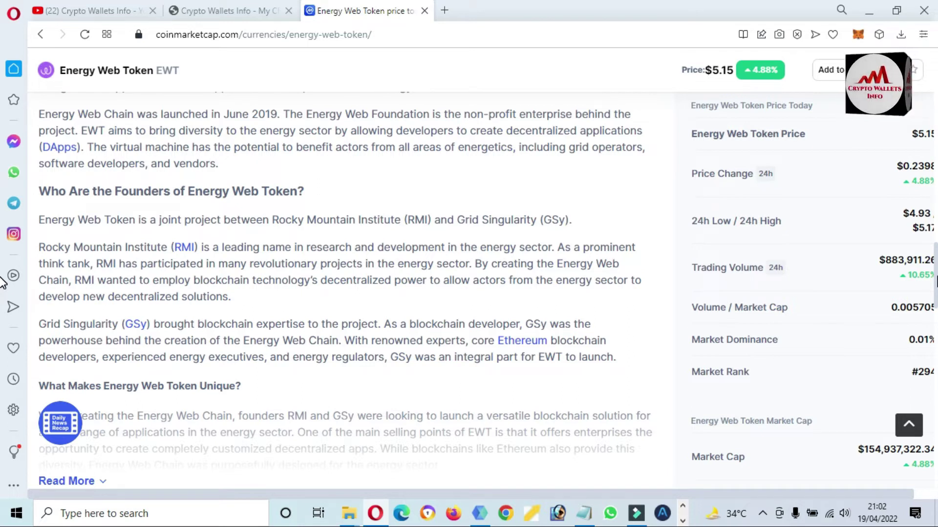
scroll(422, 214, "up", 3)
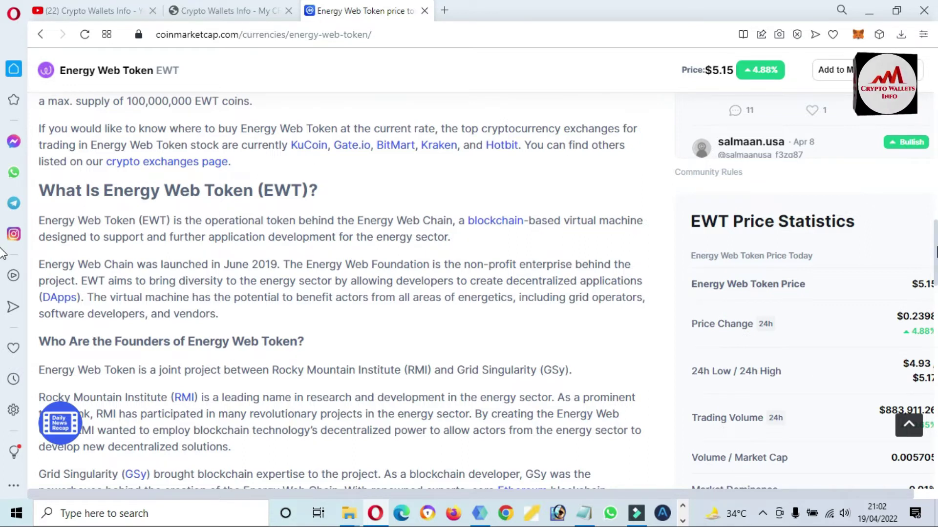
scroll(2, 345, "down", 15)
scroll(3, 344, "down", 7)
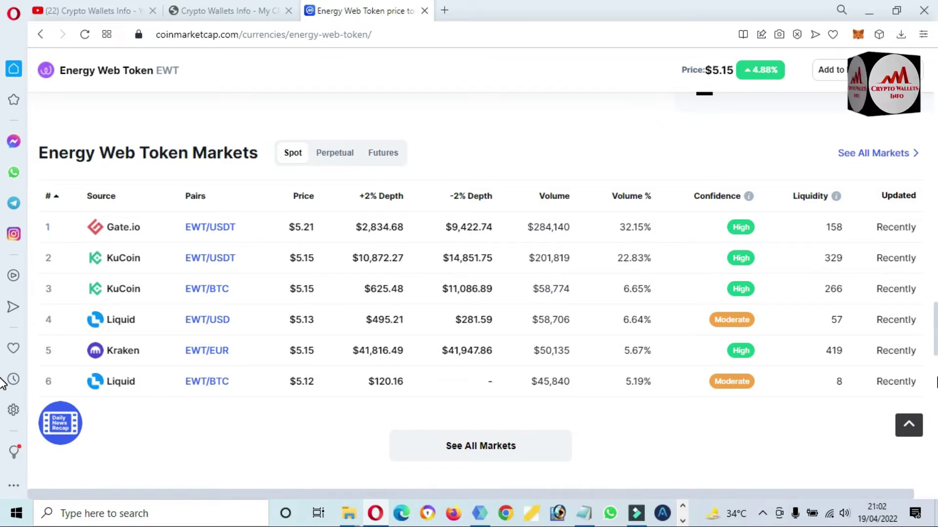
scroll(3, 383, "up", 20)
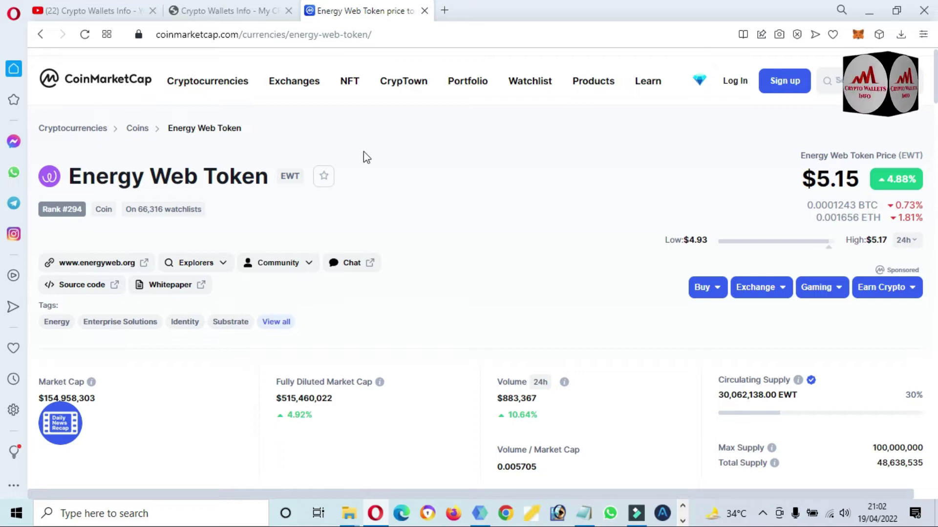
left_click(112, 270)
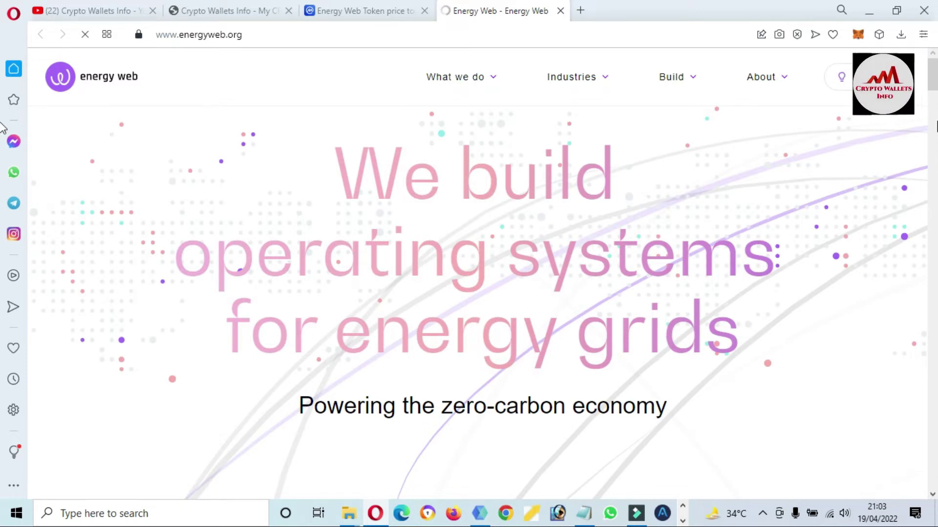
scroll(2, 117, "down", 6)
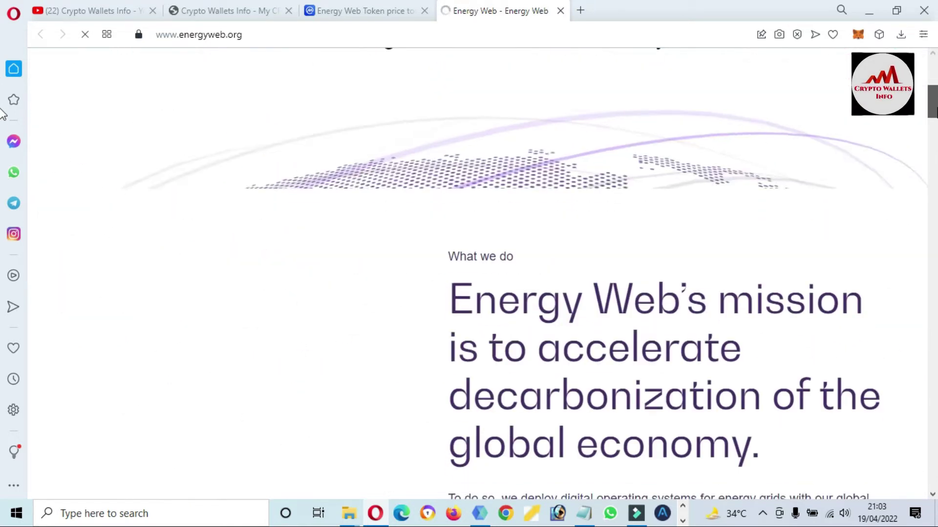
scroll(1, 117, "down", 2)
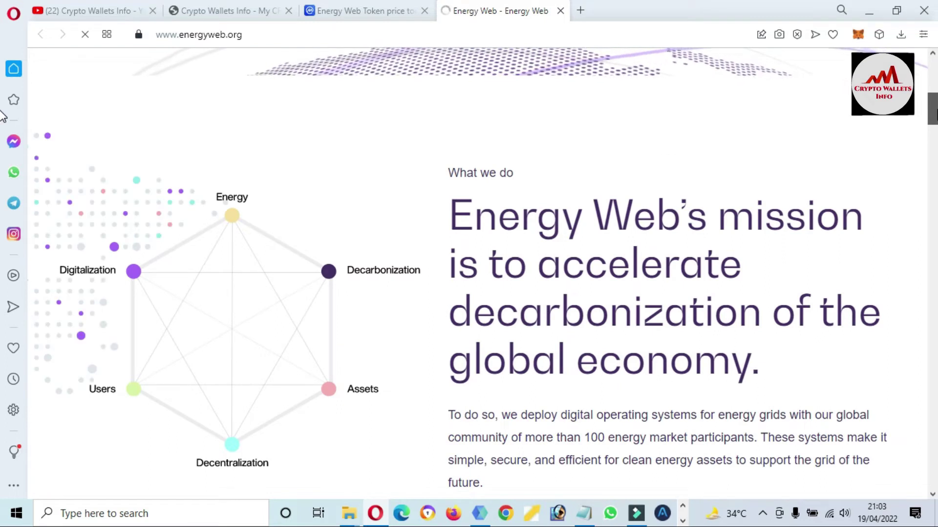
scroll(2, 120, "down", 2)
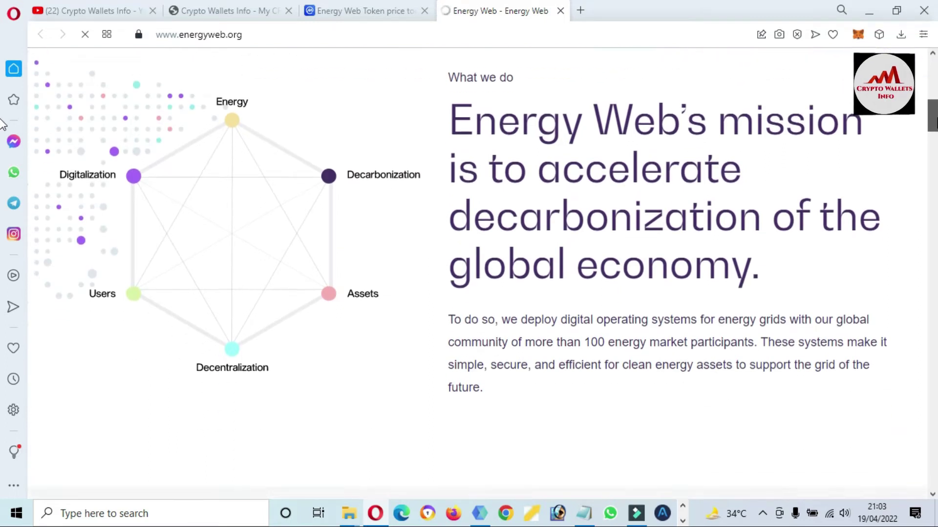
scroll(1, 124, "down", 6)
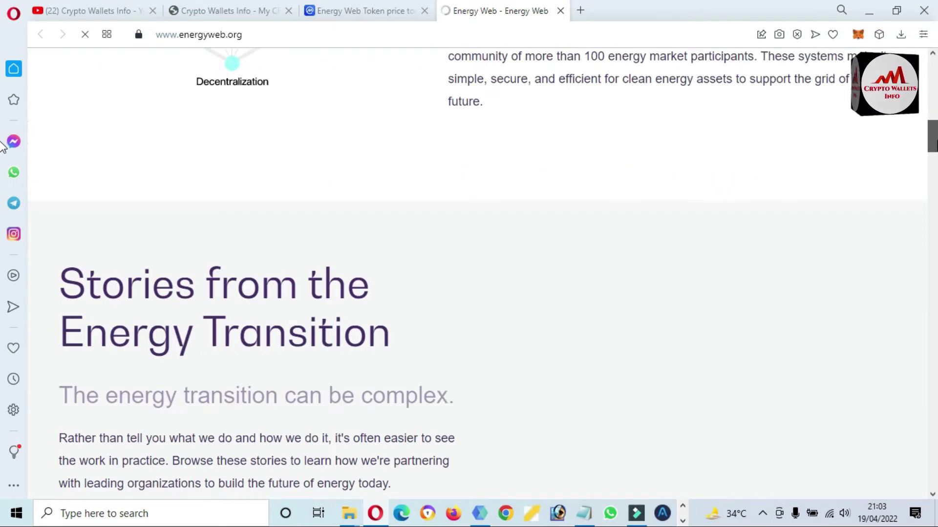
scroll(1, 156, "down", 15)
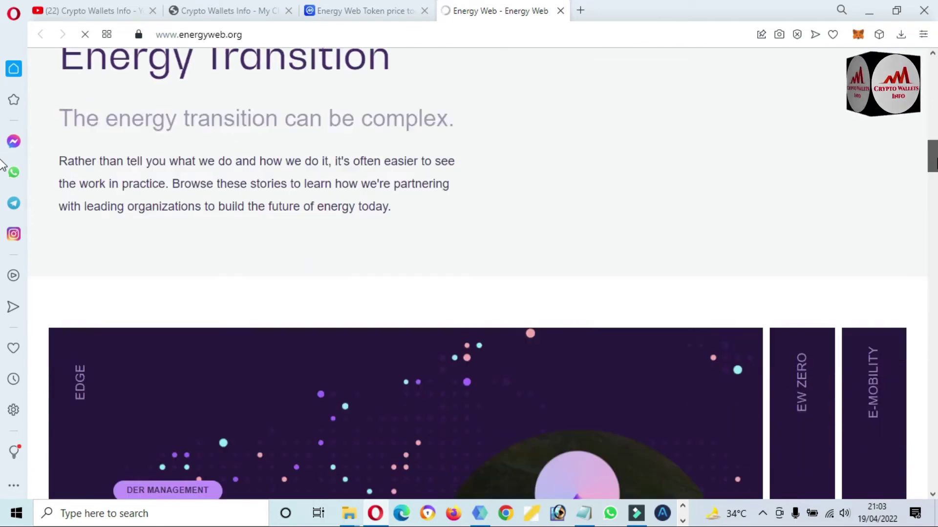
scroll(2, 234, "down", 12)
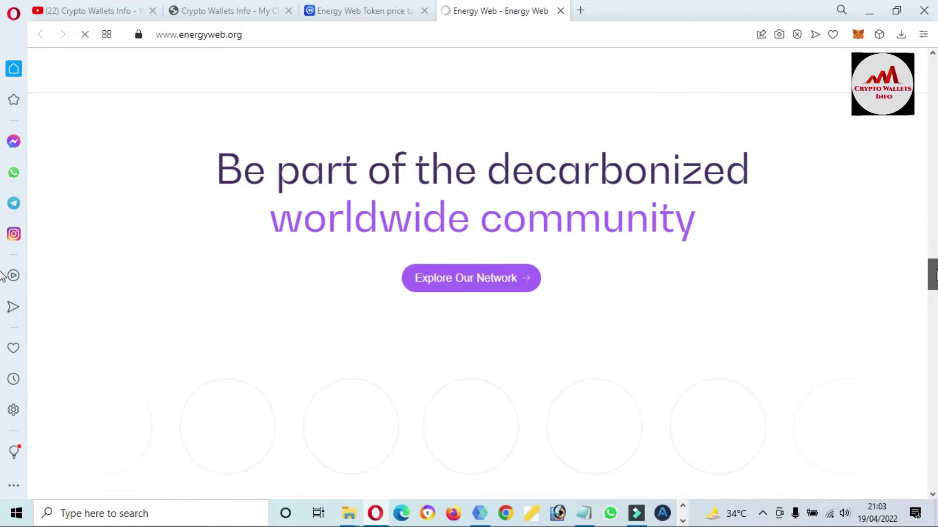
scroll(1, 293, "down", 8)
scroll(2, 315, "down", 12)
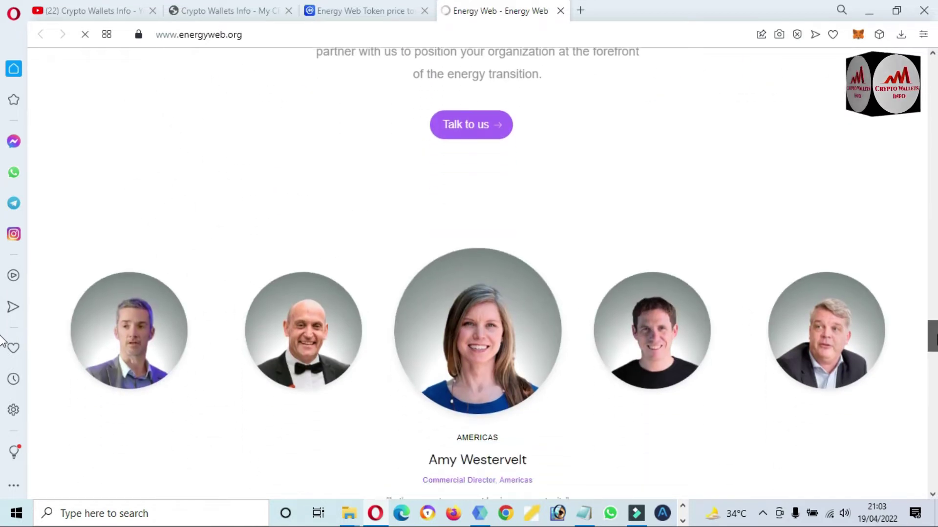
scroll(1, 366, "down", 10)
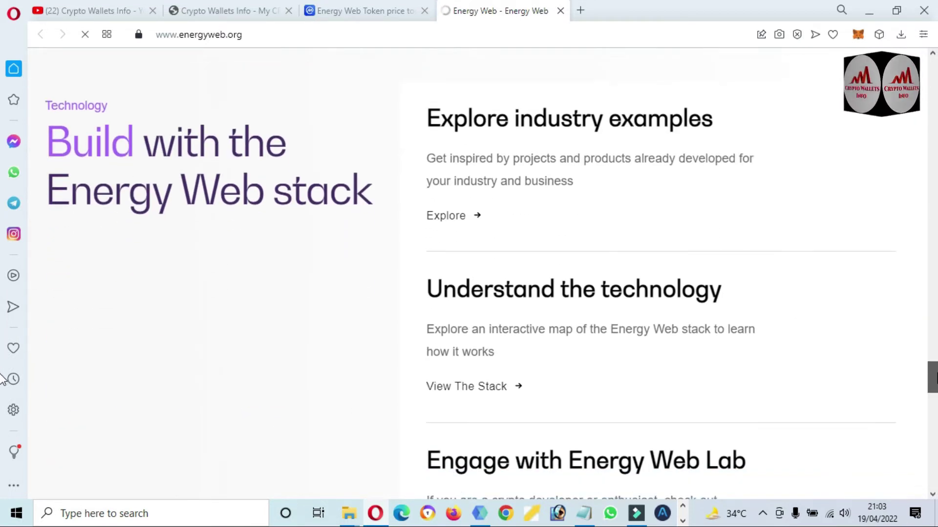
- Look through the rest of the Energy Web home page and its main navigation options, including the industries listed
scroll(3, 423, "down", 5)
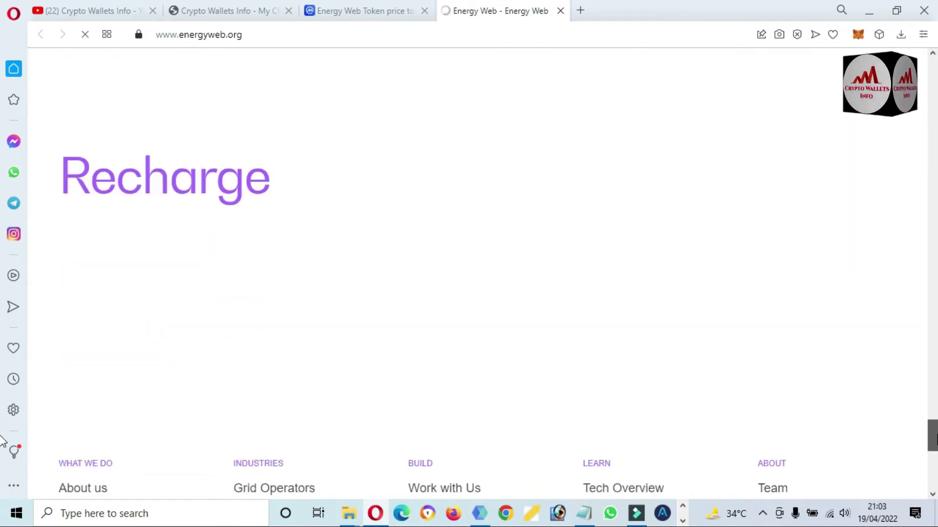
key("Home")
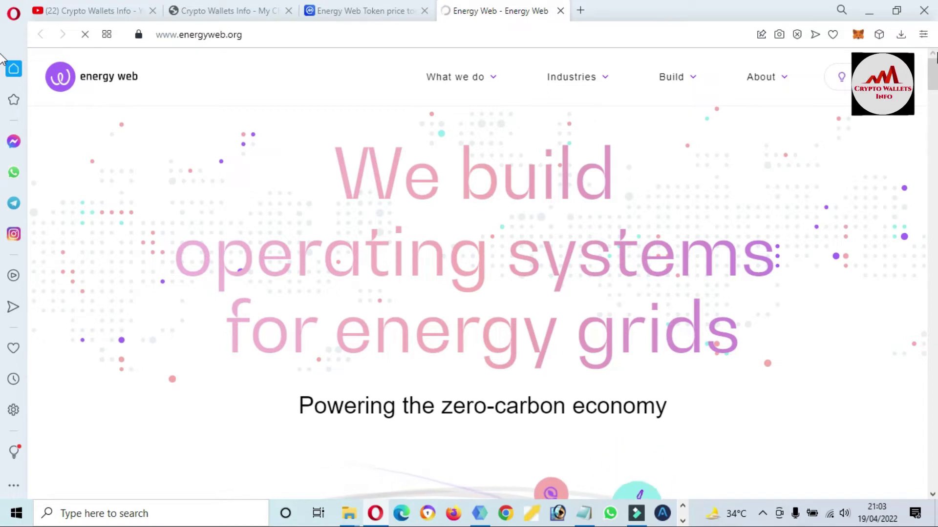
mouse_move(693, 81)
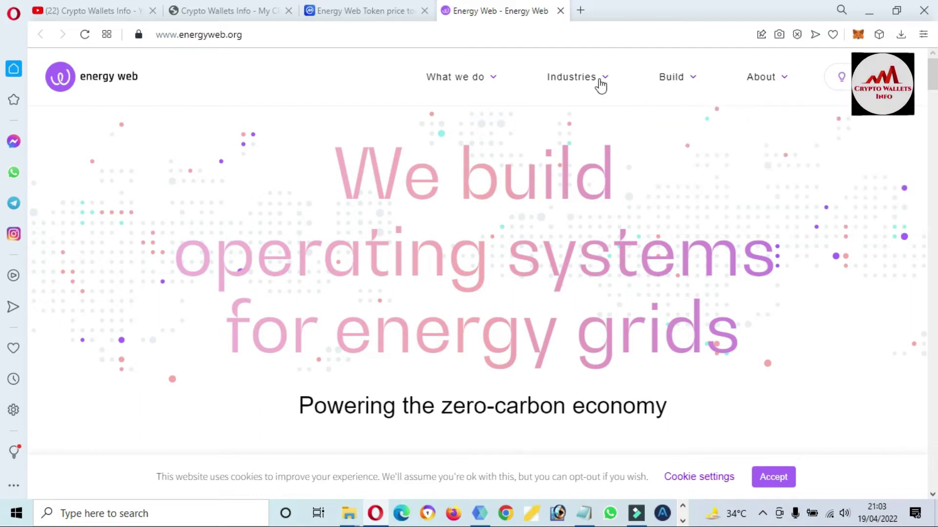
mouse_move(606, 87)
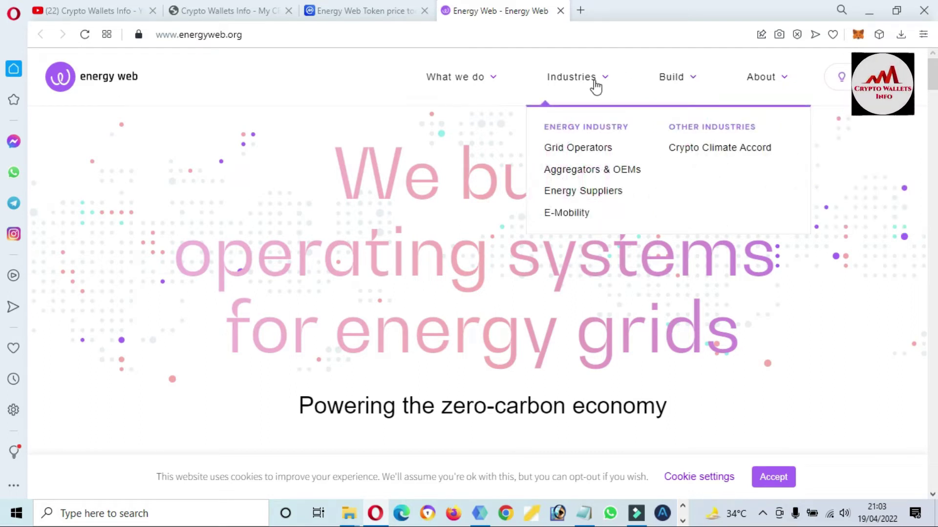
mouse_move(492, 86)
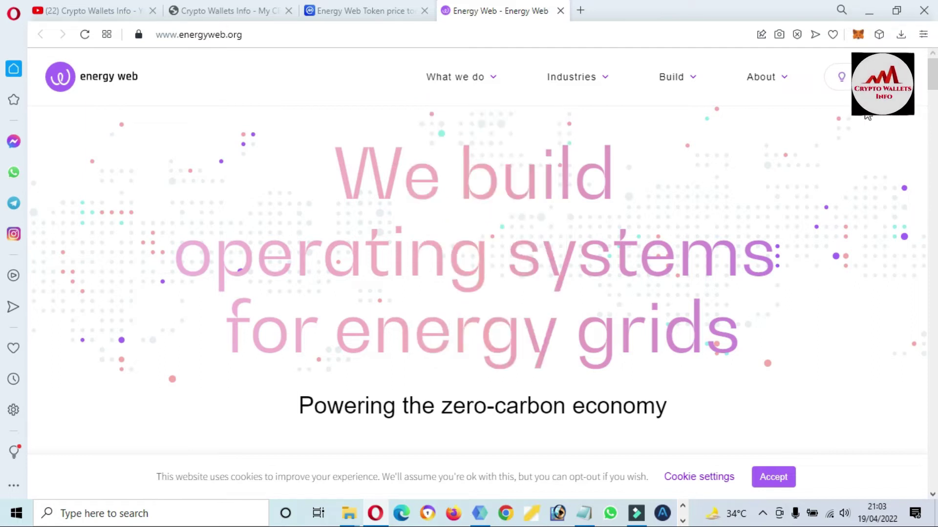
- Return to the CoinMarketCap page, open the MetaMask extension and unlock the wallet with the account password
left_click(346, 10)
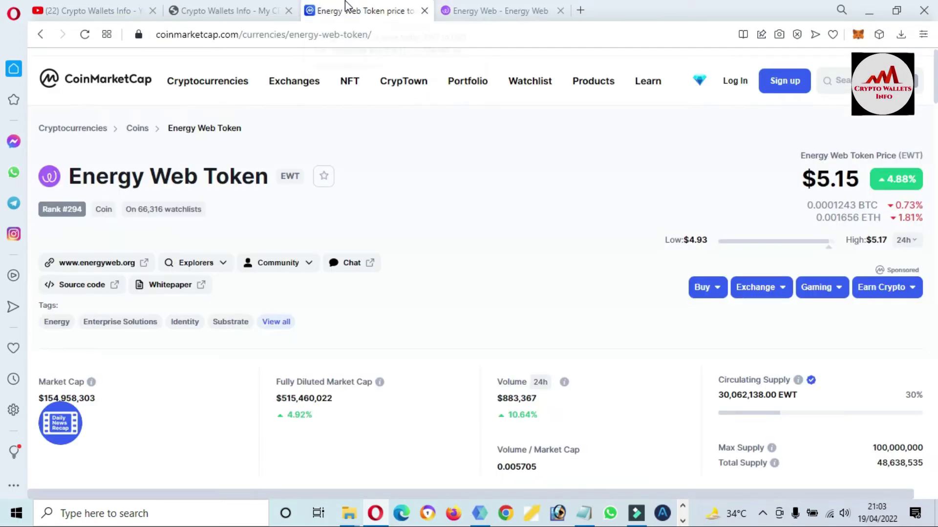
left_click(858, 34)
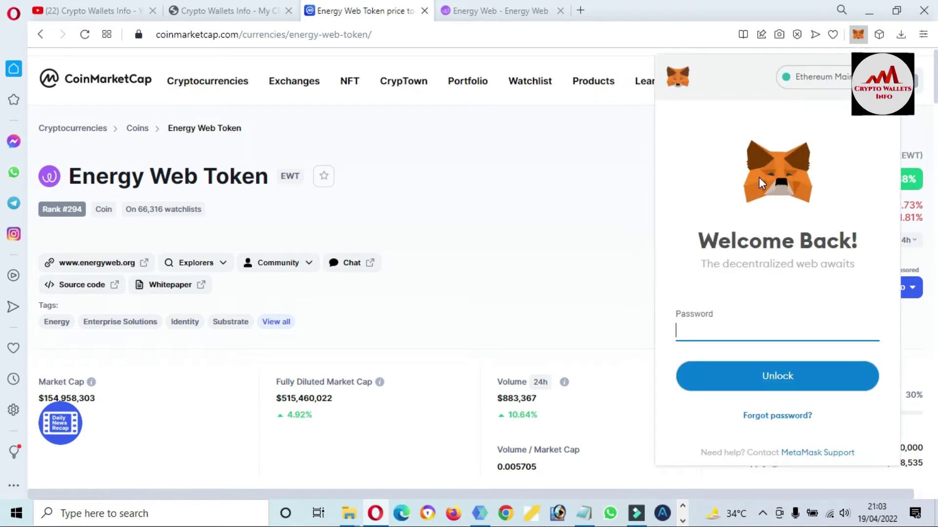
type("•")
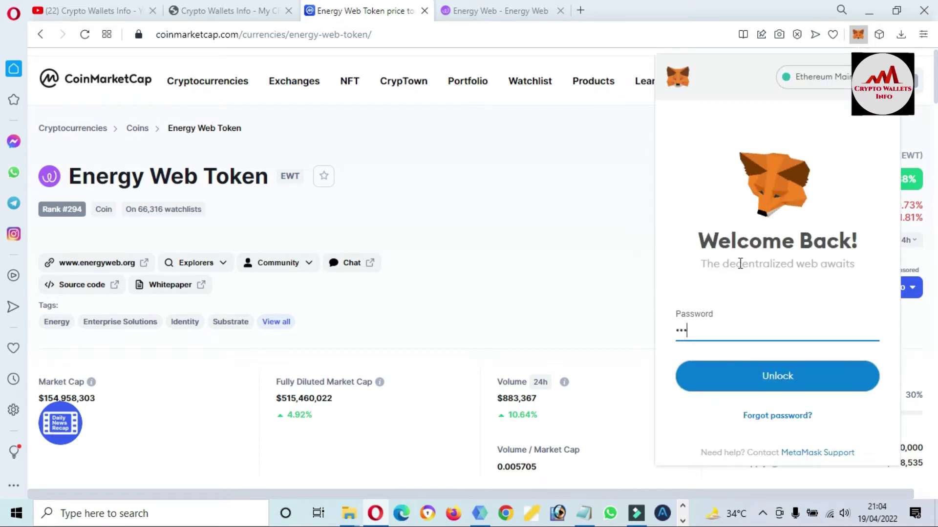
type("••••••••")
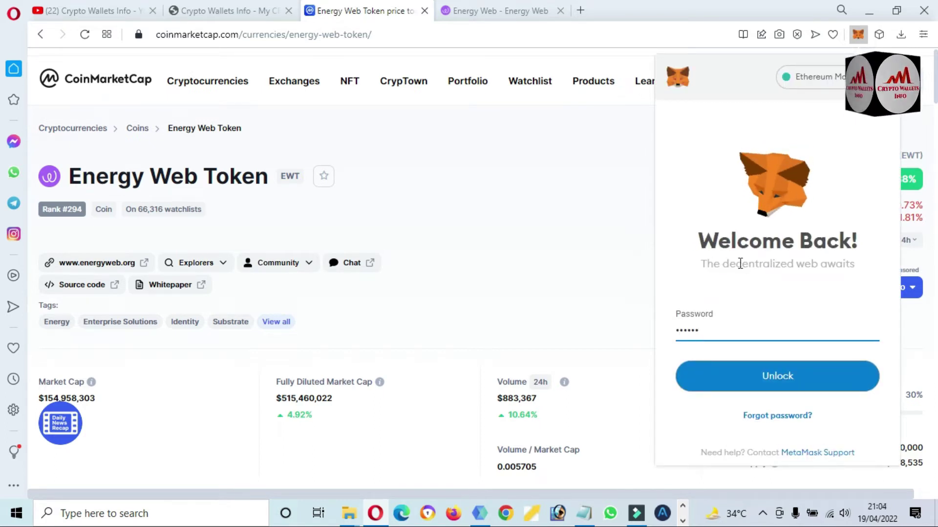
type("••••")
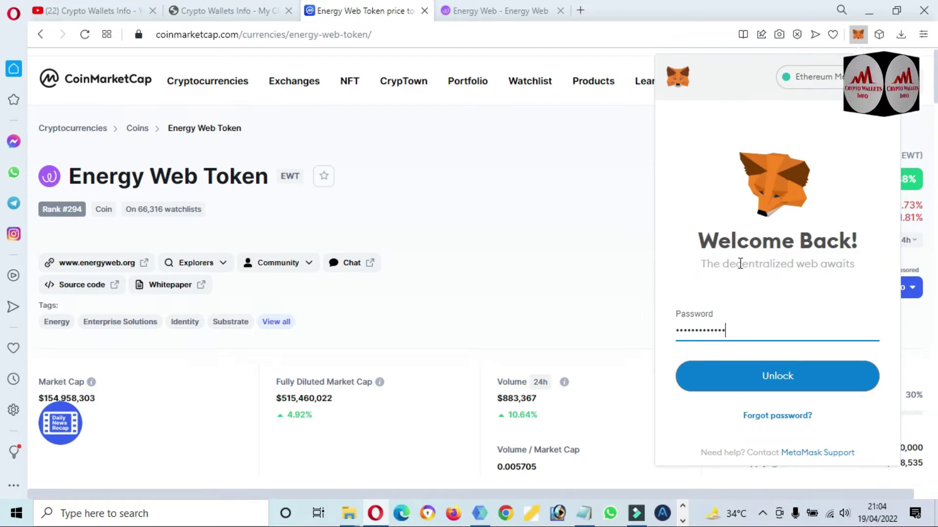
left_click(781, 378)
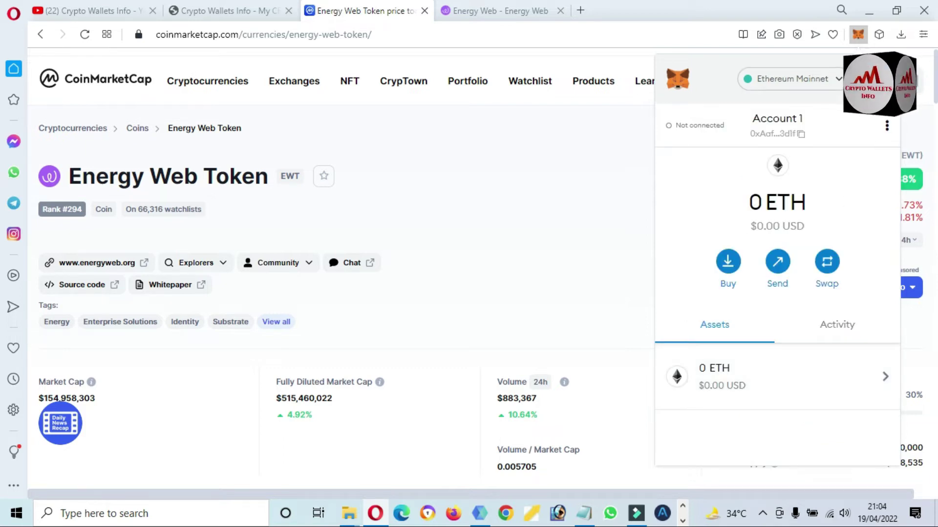
- Expand the MetaMask wallet to a full-page view and open the form for adding a custom network
left_click(888, 128)
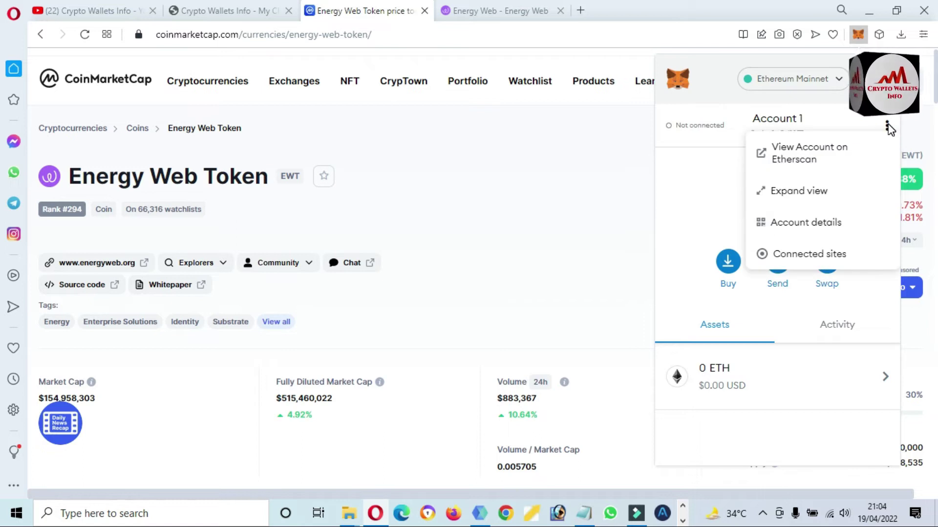
left_click(798, 195)
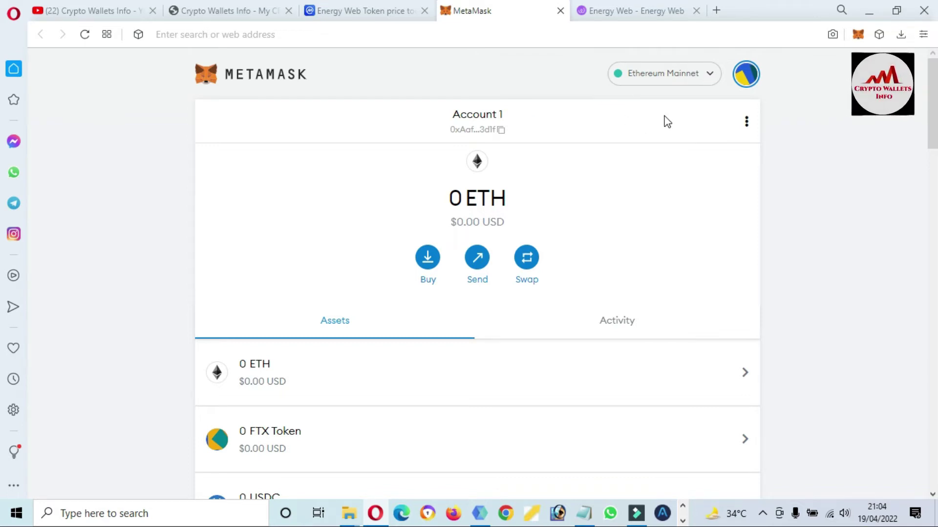
left_click(708, 73)
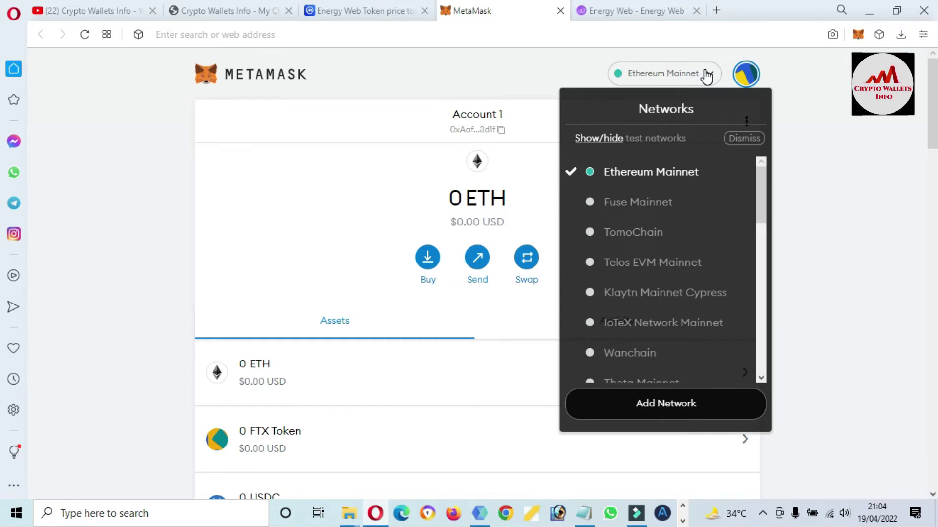
left_click_drag(760, 198, 763, 372)
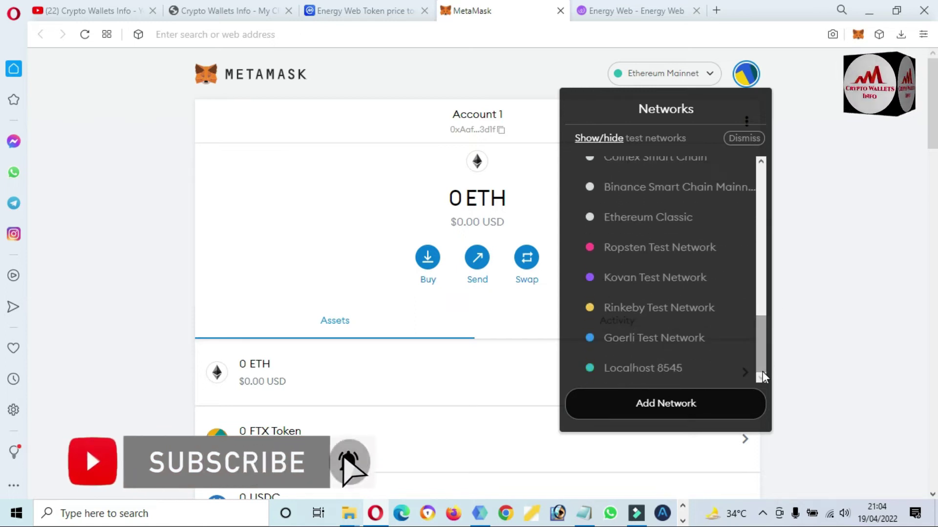
left_click(666, 404)
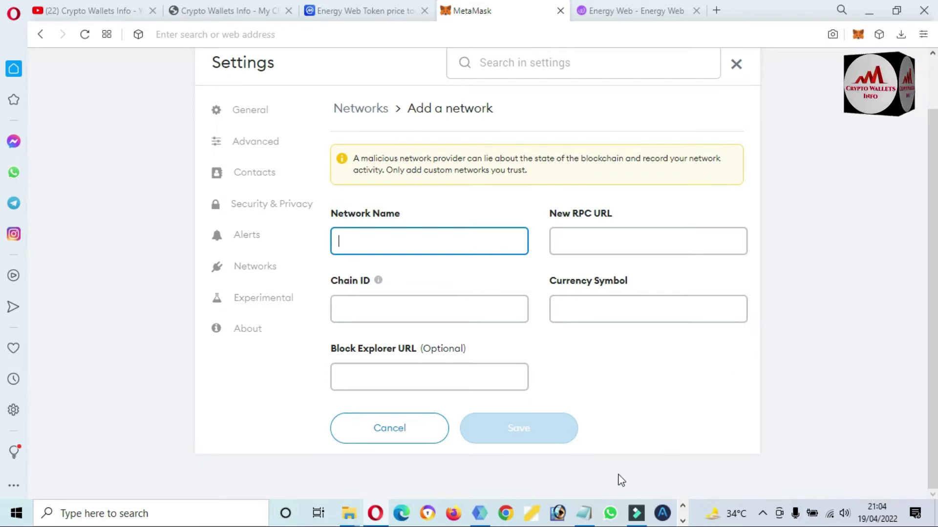
- Copy the network name from the Notepad notes and set the new network's name to Energy Web Chain
left_click(584, 522)
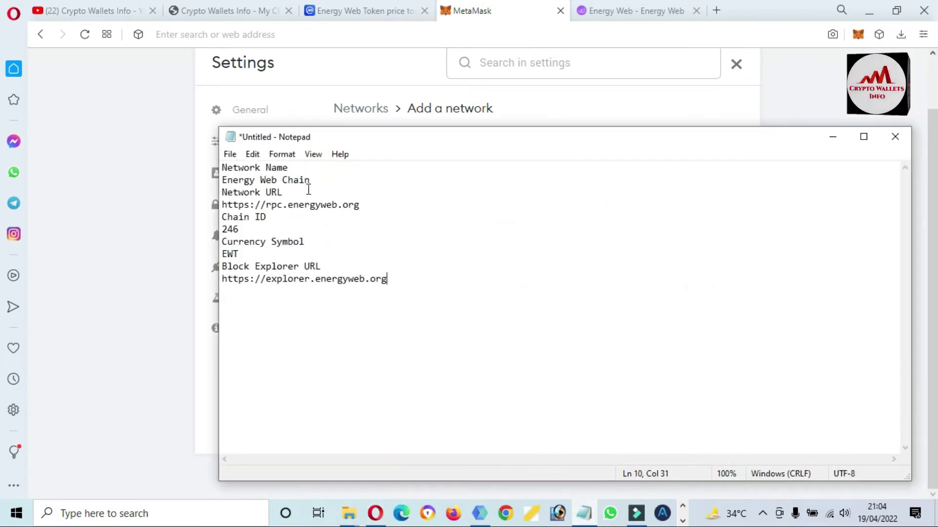
left_click_drag(310, 182, 215, 182)
key("ctrl+c")
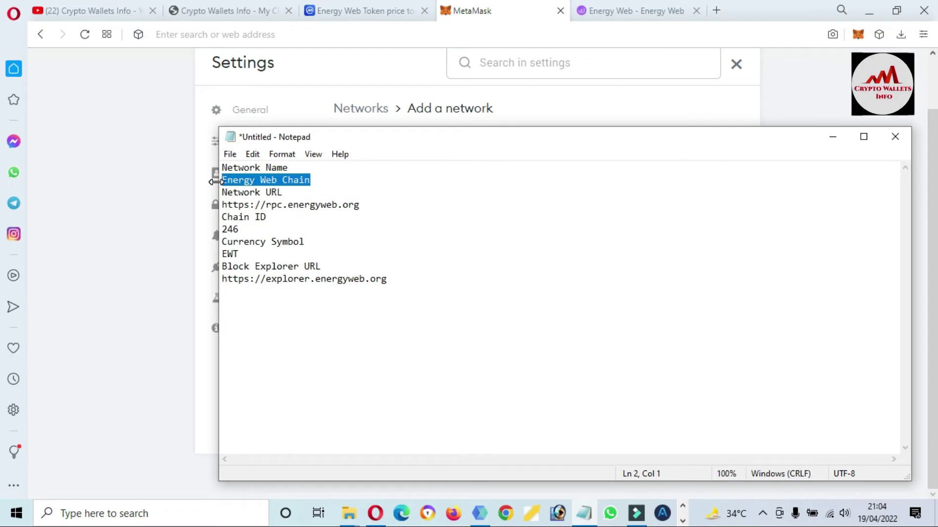
left_click(165, 240)
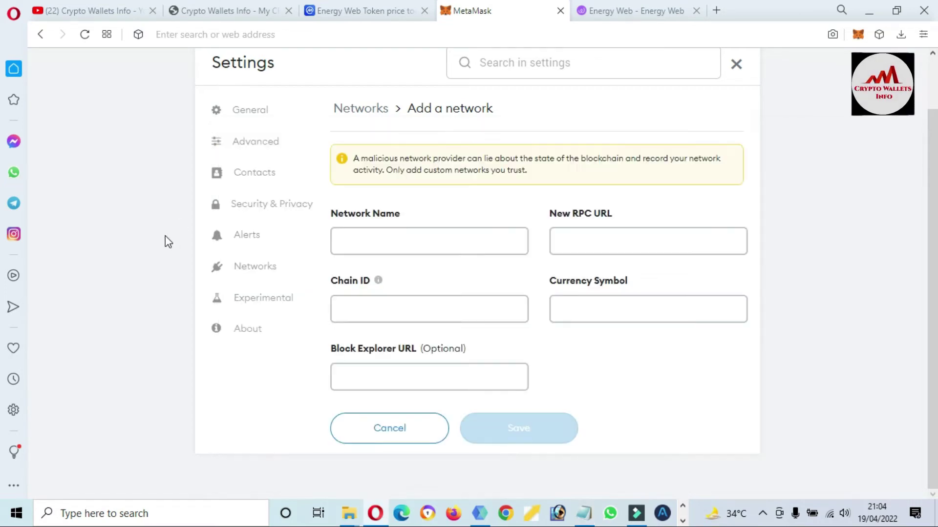
left_click(410, 240)
key("ctrl+v")
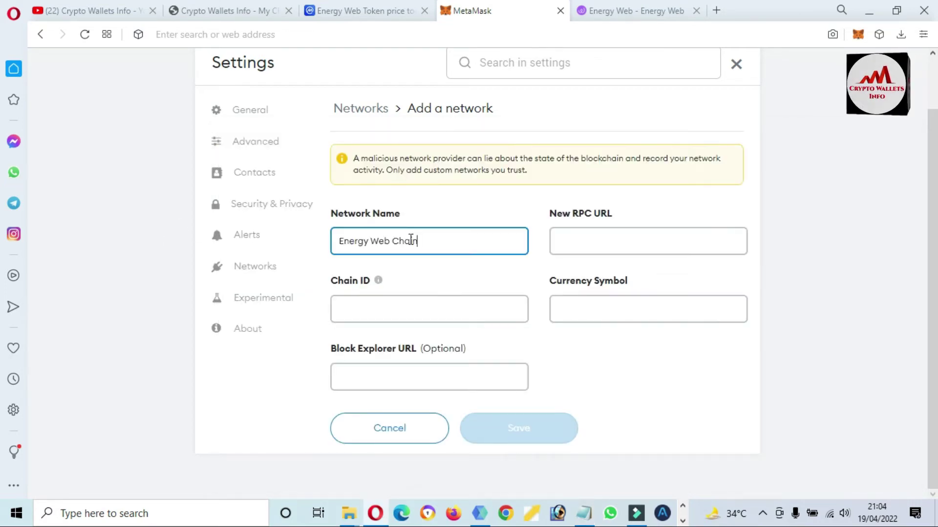
left_click(637, 247)
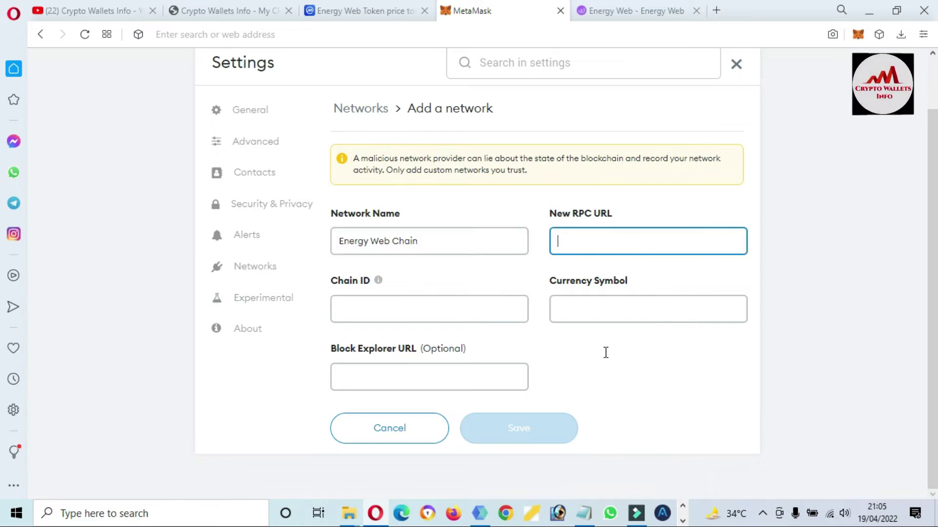
left_click(584, 513)
left_click_drag(359, 207, 226, 205)
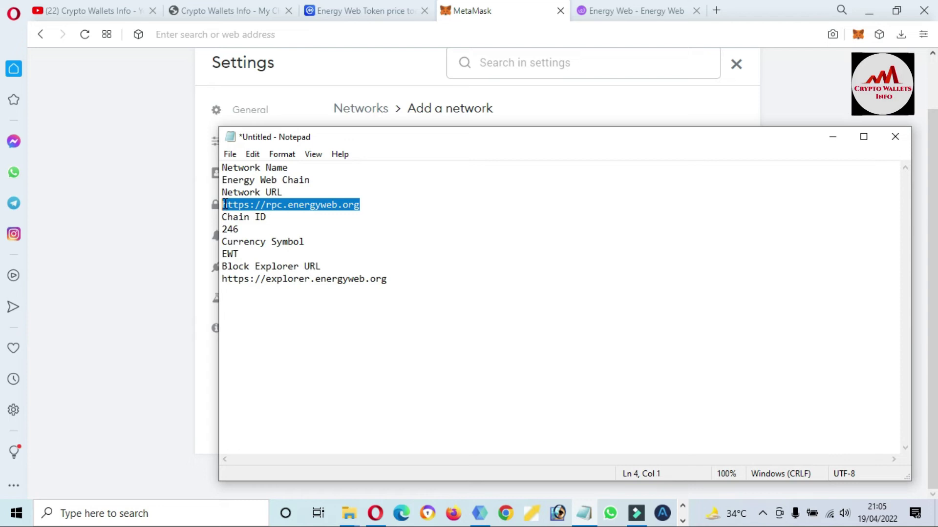
left_click(171, 250)
left_click(570, 243)
type("https://rpc.energyweb.org")
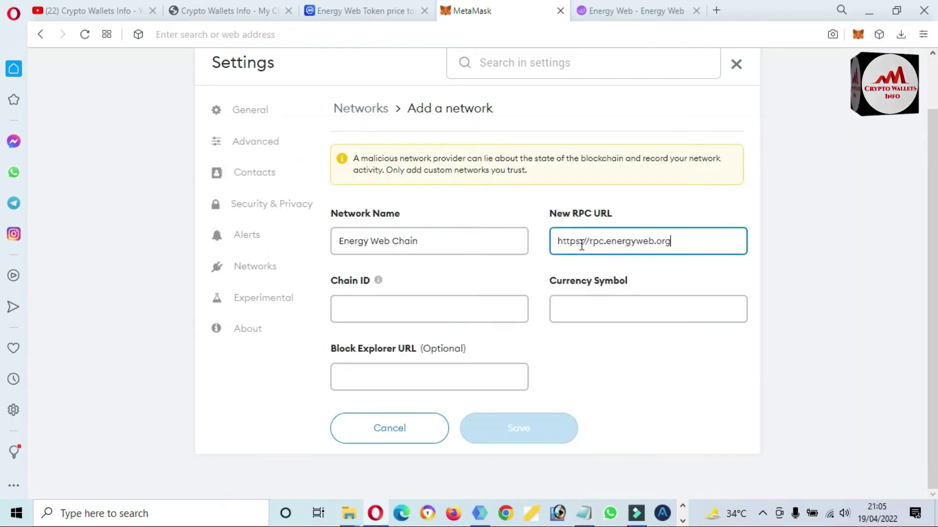
- Copy the chain ID from the Notepad notes and set the new network's chain ID to 246
left_click(427, 306)
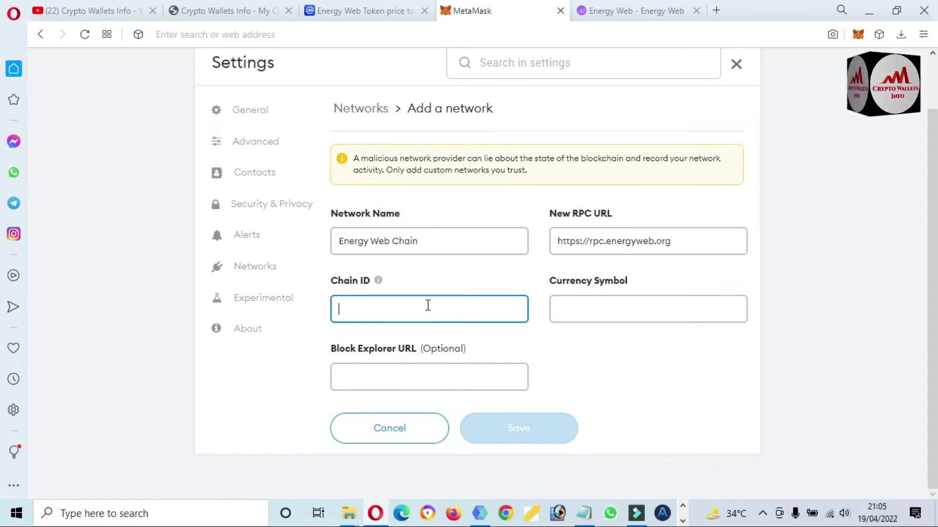
left_click(584, 513)
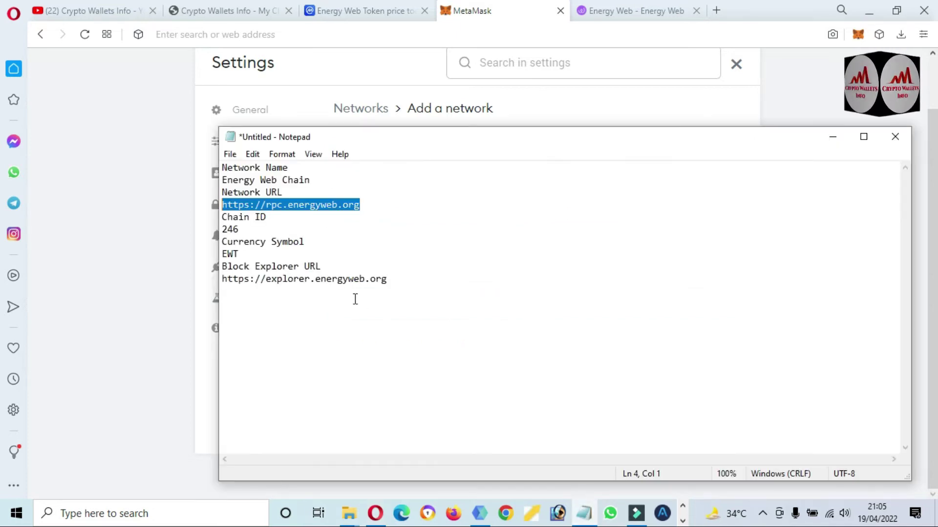
left_click_drag(239, 229, 223, 229)
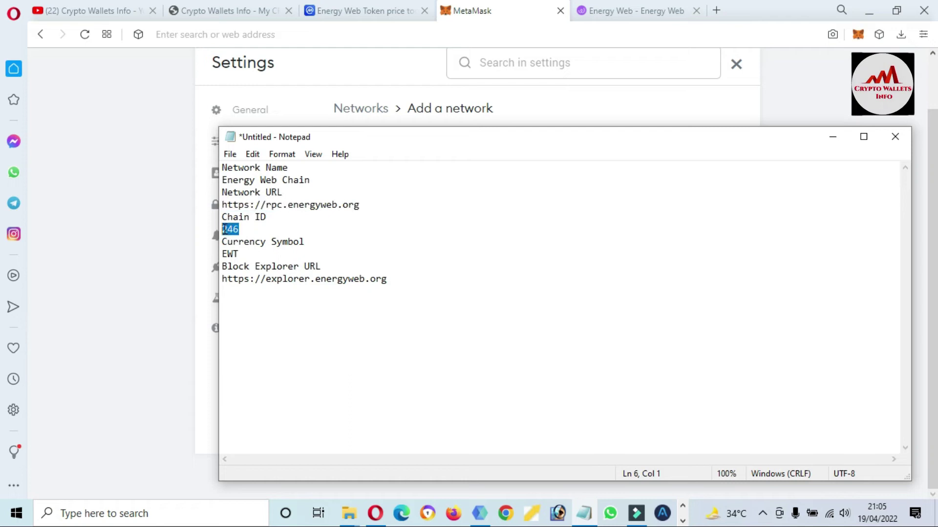
left_click(189, 258)
left_click(397, 308)
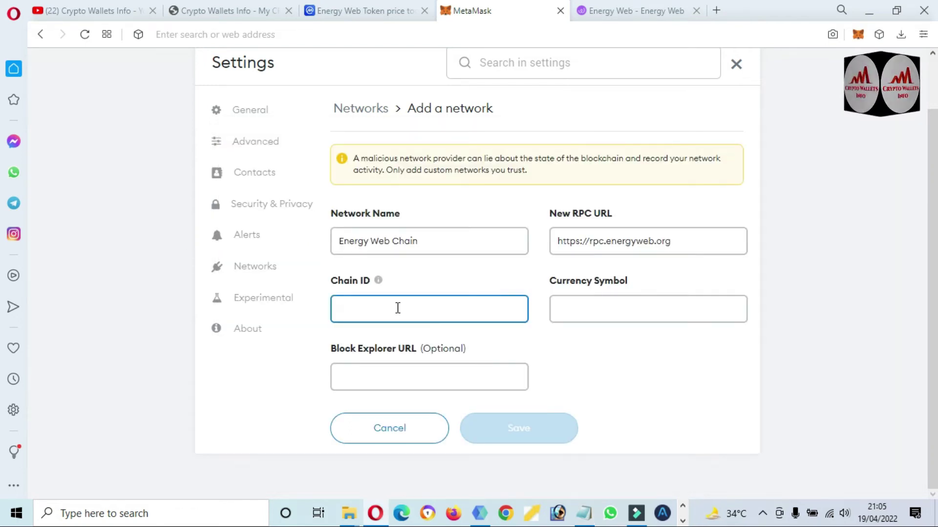
- Set the new network's currency symbol to EWT, using the Notepad notes and checking it against the token's CoinMarketCap page
left_click(595, 302)
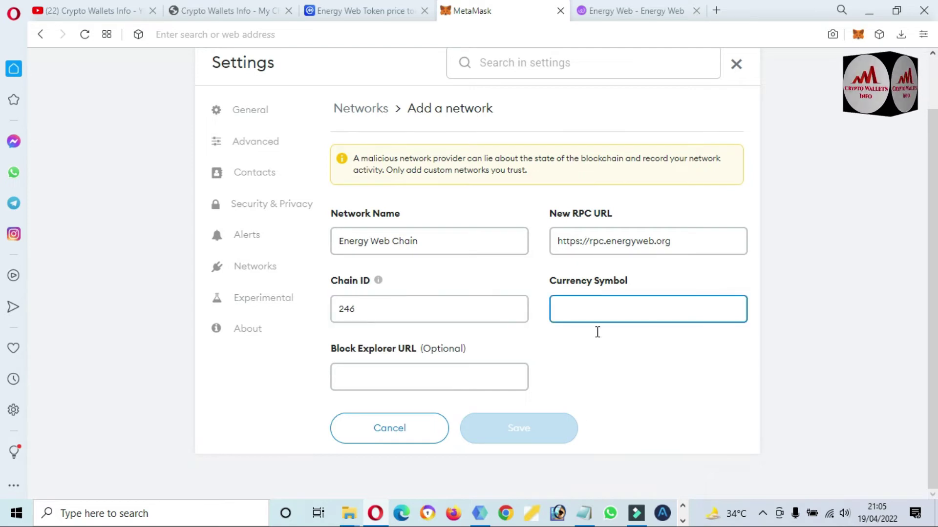
left_click(584, 520)
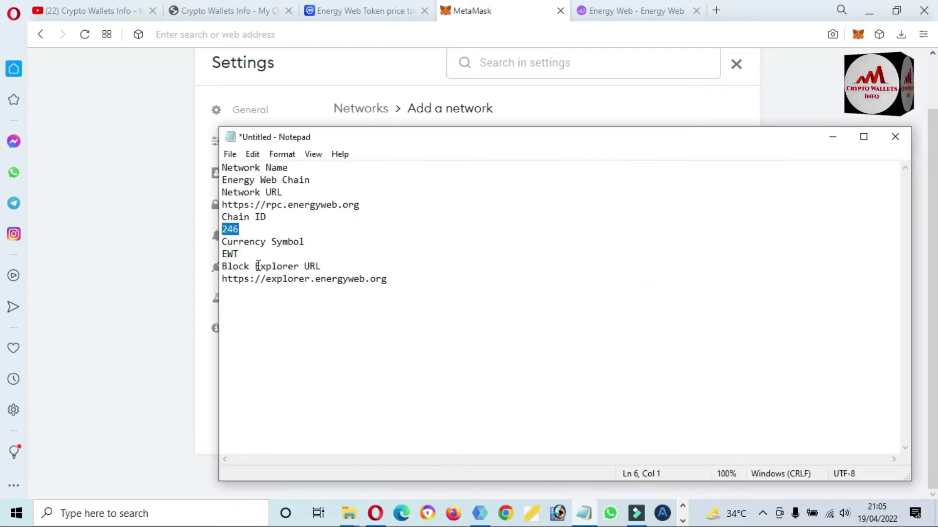
left_click_drag(243, 254, 219, 254)
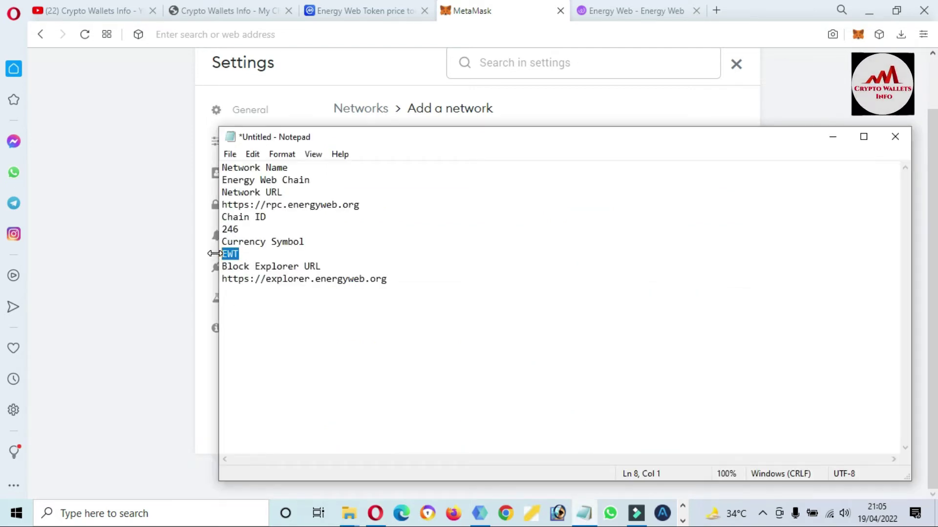
left_click(183, 288)
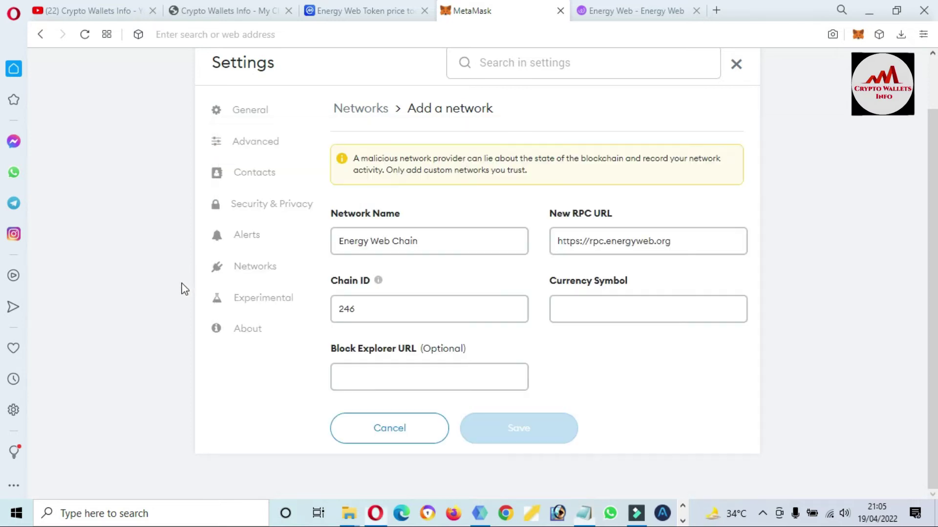
left_click(358, 8)
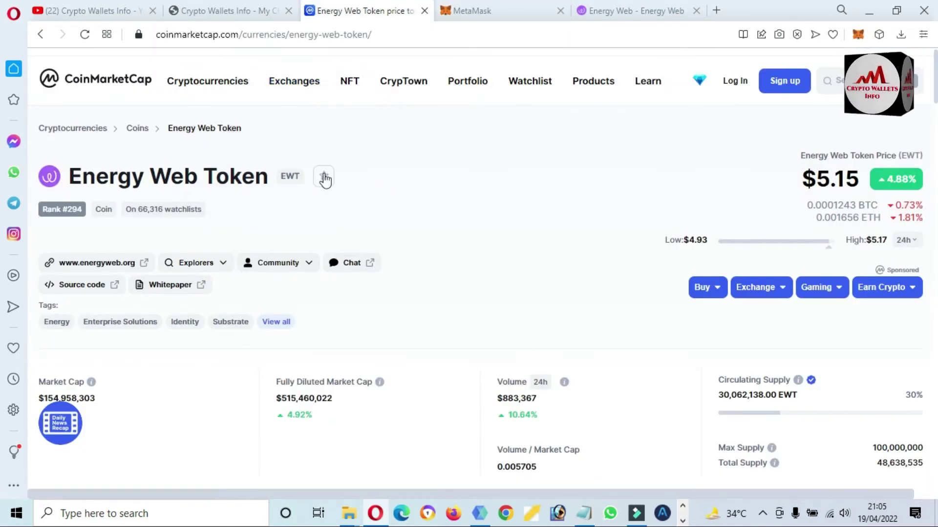
left_click_drag(300, 177, 280, 177)
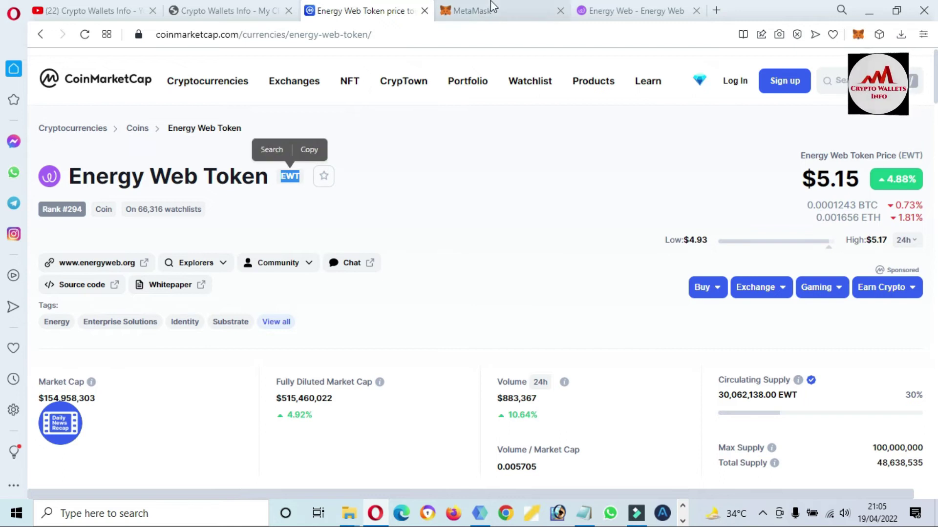
left_click(529, 10)
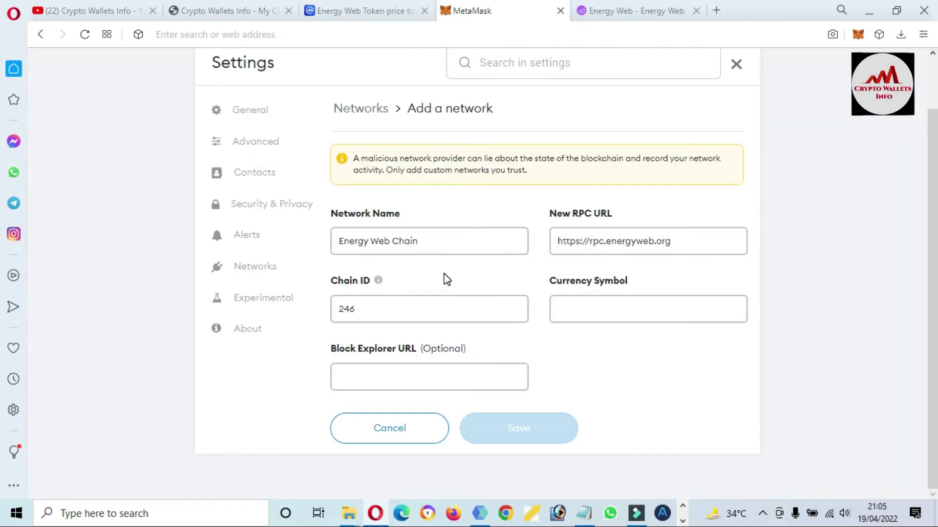
left_click(610, 302)
type("EWT")
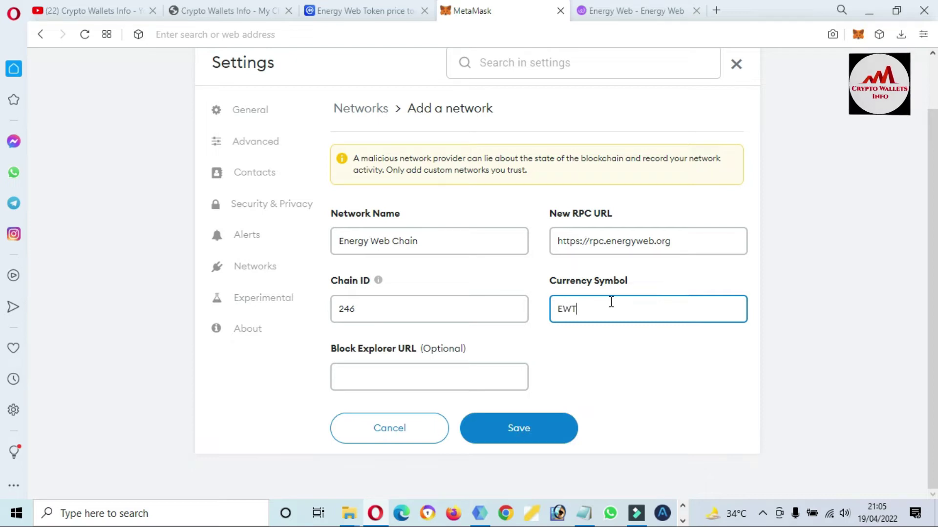
left_click(404, 379)
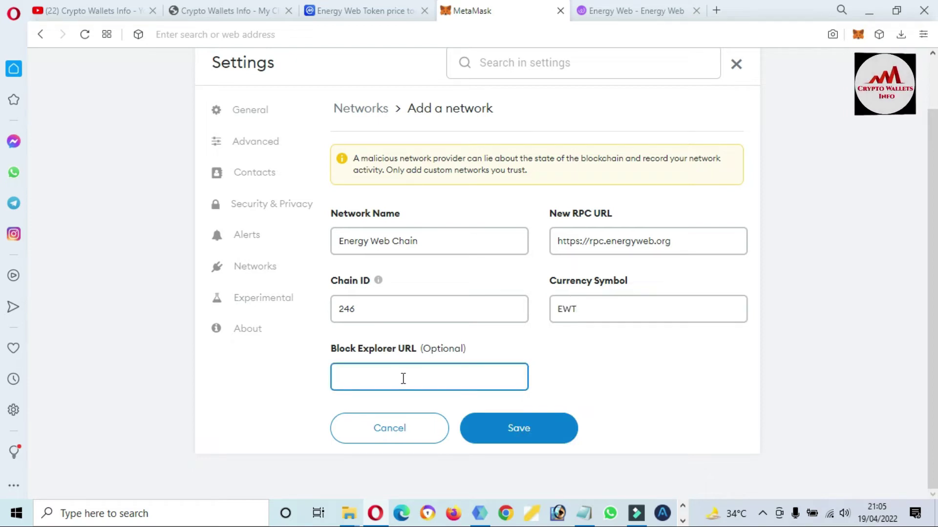
left_click(584, 513)
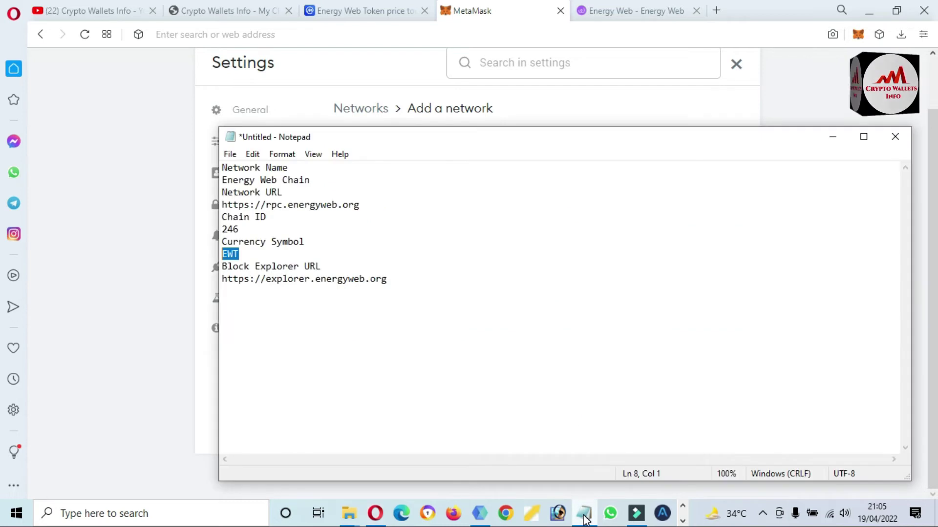
left_click_drag(392, 279, 222, 292)
key("ctrl+c")
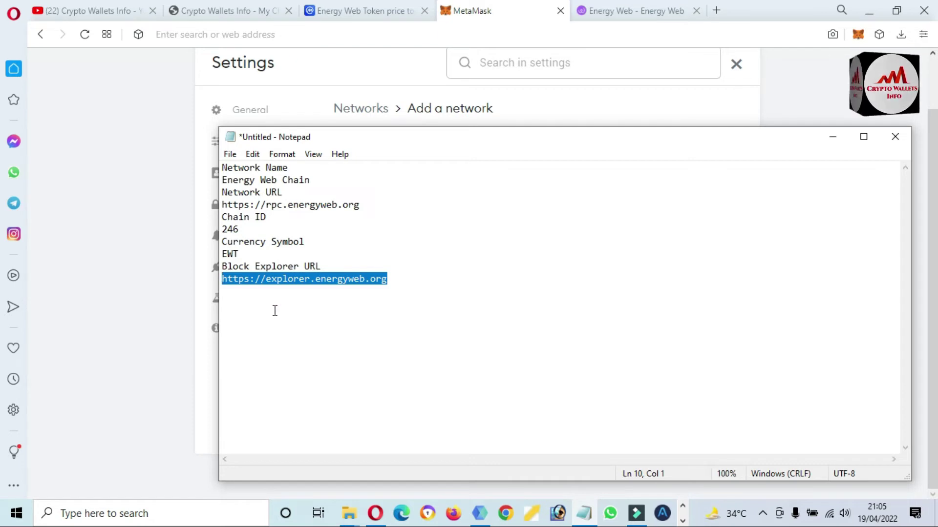
left_click(143, 340)
left_click(393, 372)
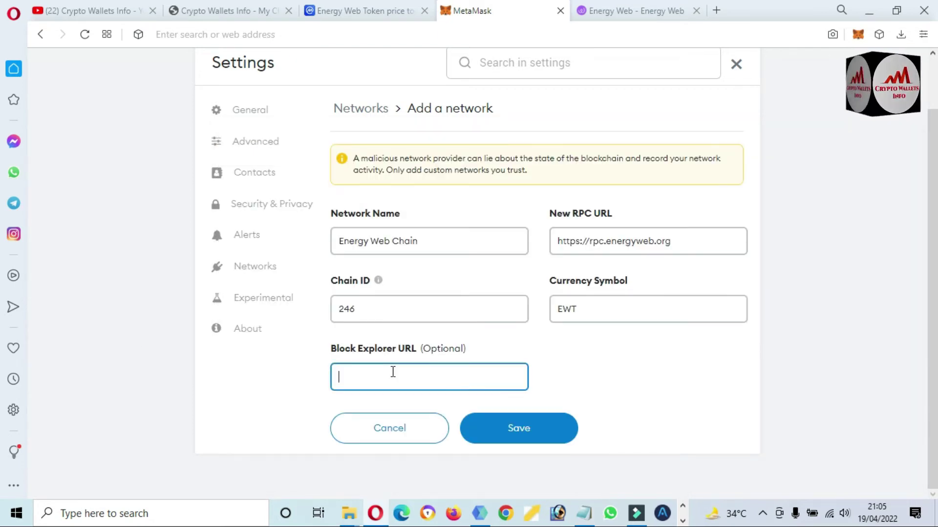
key("ctrl+v")
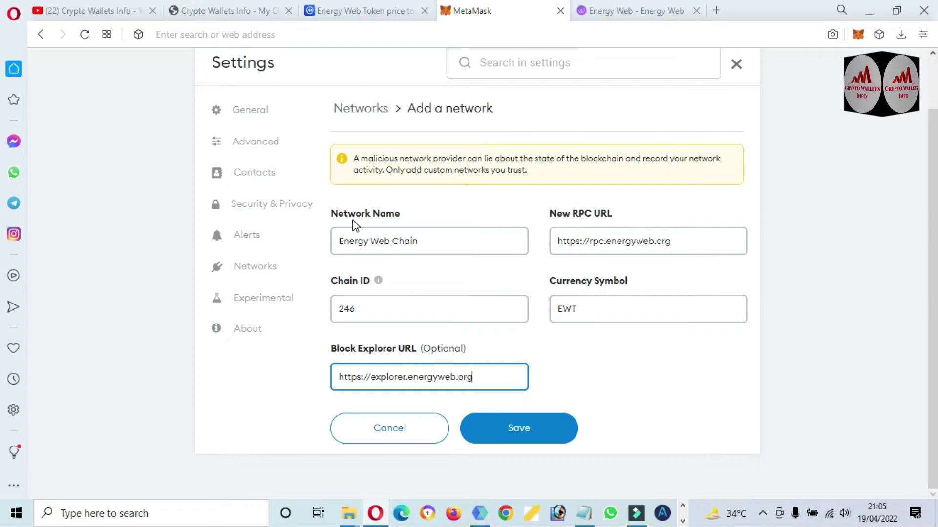
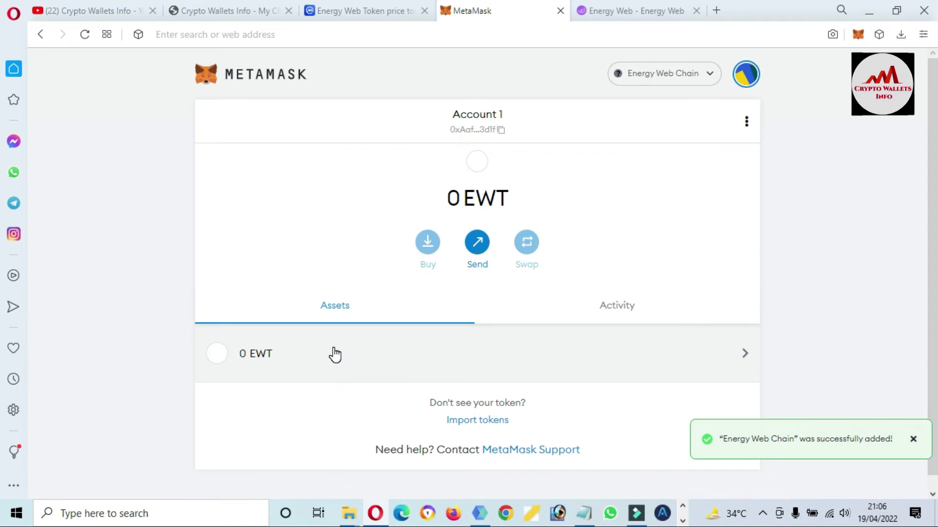
- Open the EWT asset's account details and select the full wallet address beneath the QR code
left_click(326, 354)
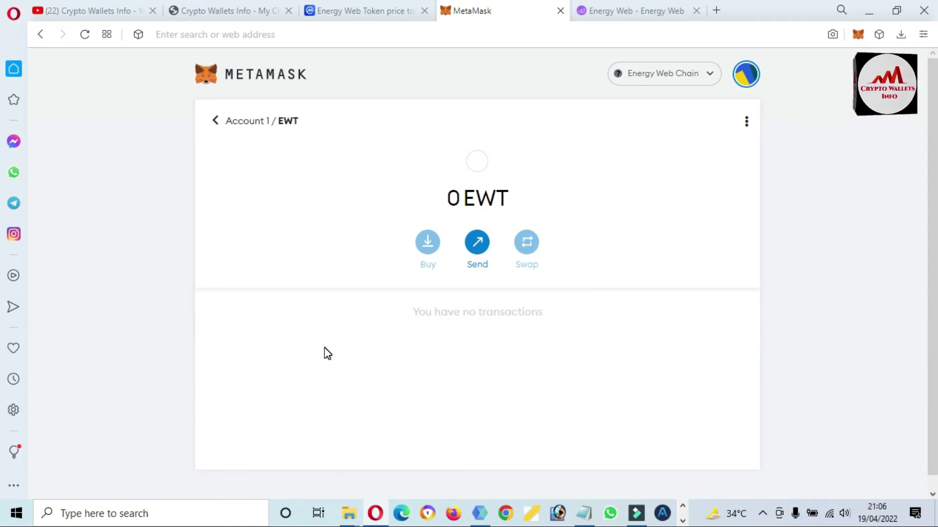
left_click(746, 122)
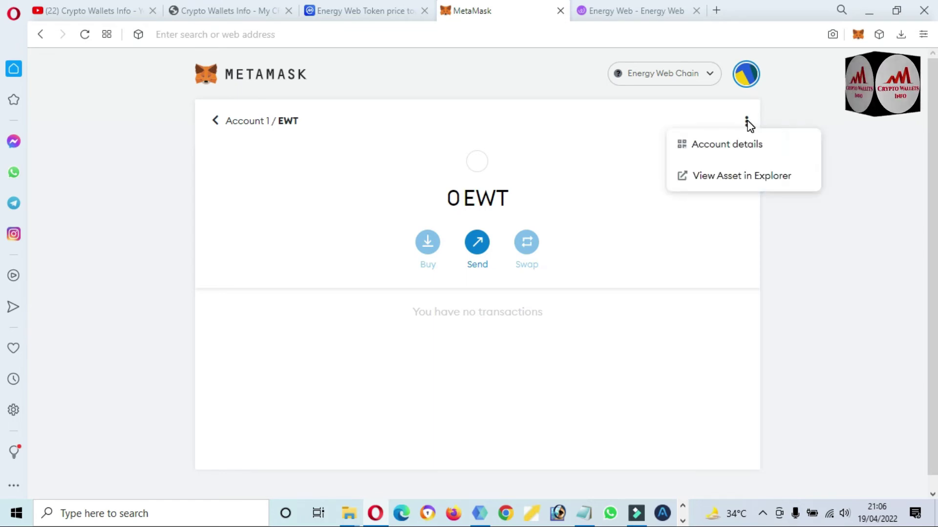
left_click(749, 146)
left_click_drag(505, 286, 404, 265)
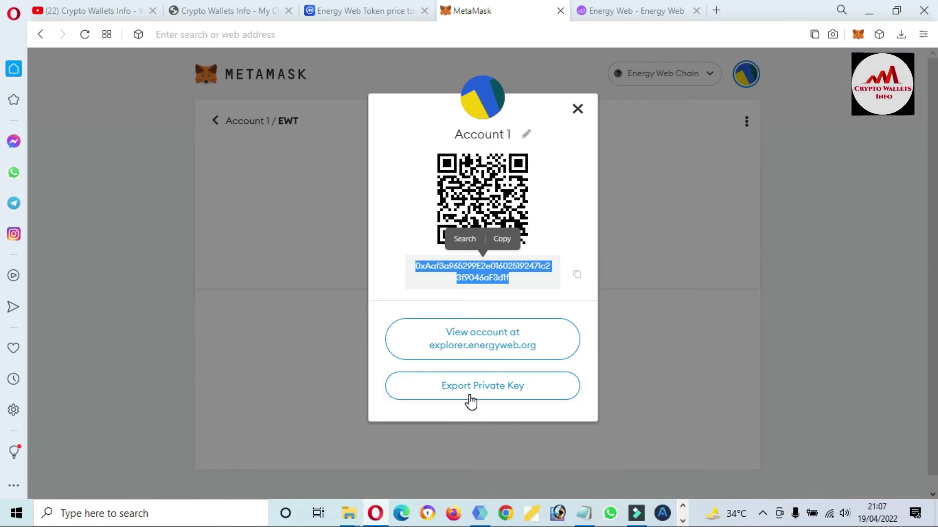
- Export Account 1's private key by entering the MetaMask password, copy the key and close the account details
left_click(532, 397)
left_click(456, 256)
type("aaaaaaaaaaa")
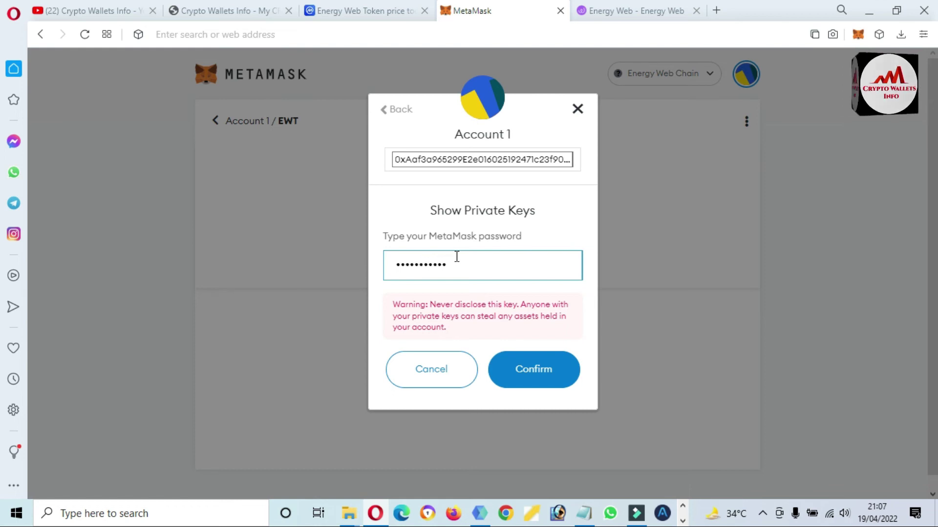
type("aa")
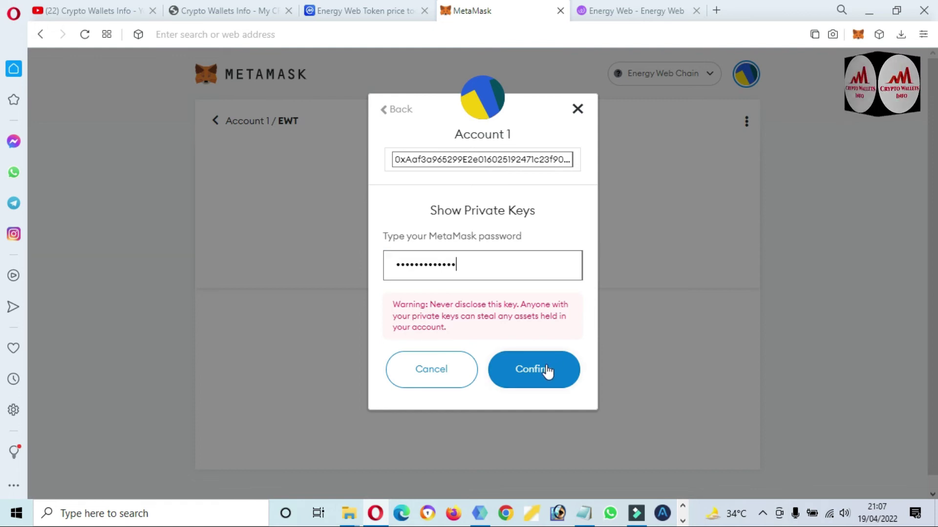
left_click_drag(438, 333, 385, 306)
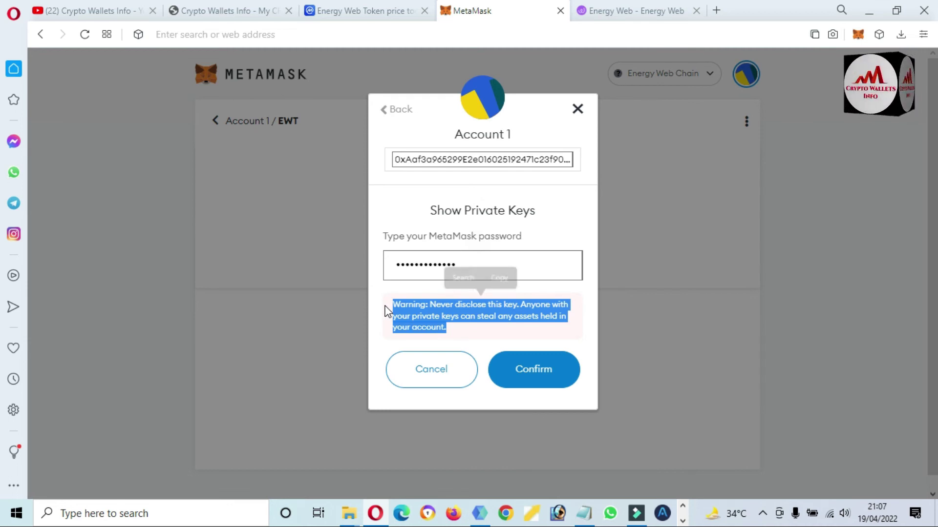
left_click(489, 334)
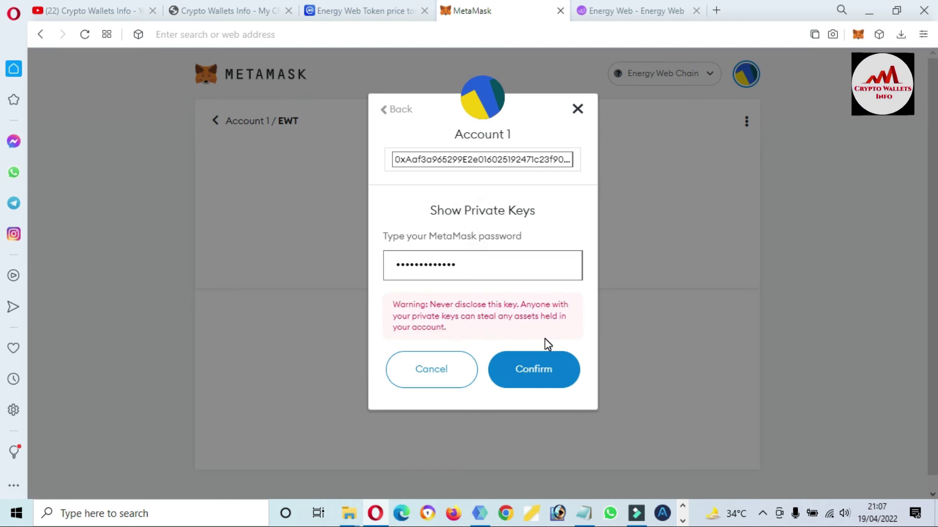
left_click(539, 368)
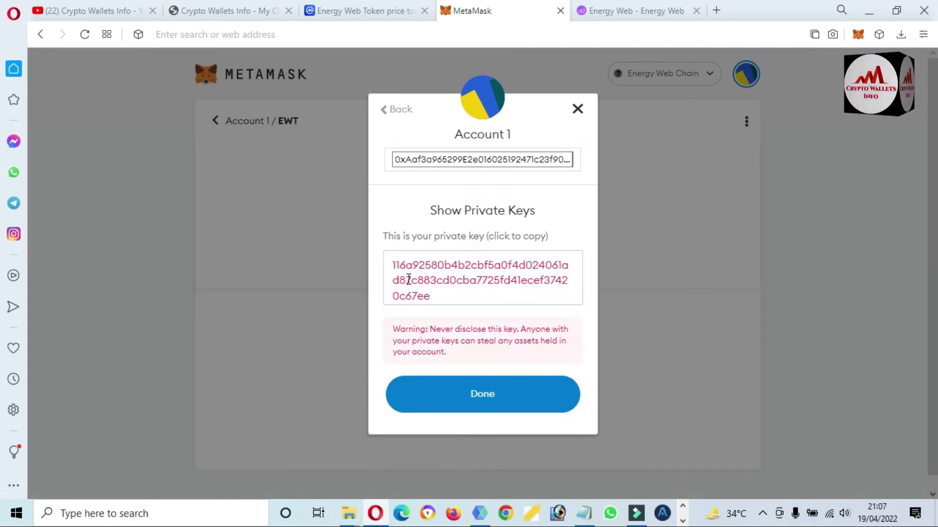
left_click(443, 294)
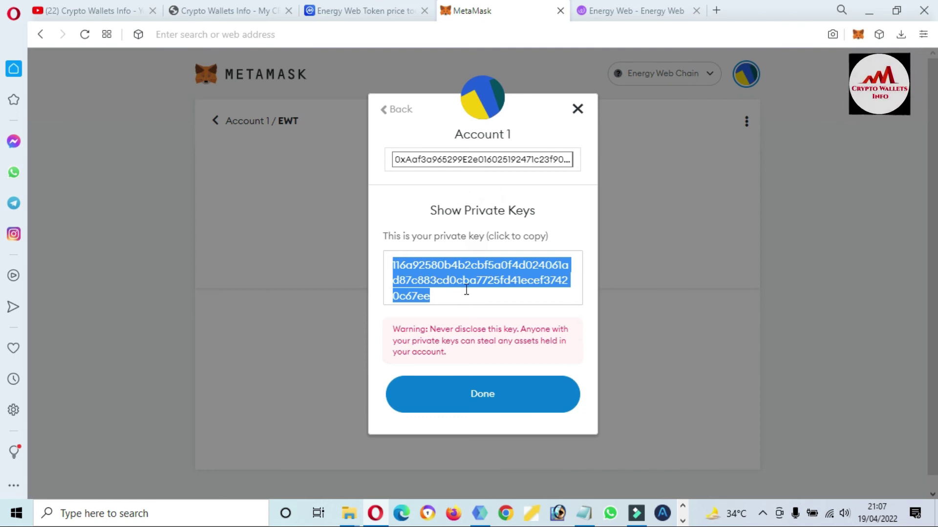
left_click(475, 408)
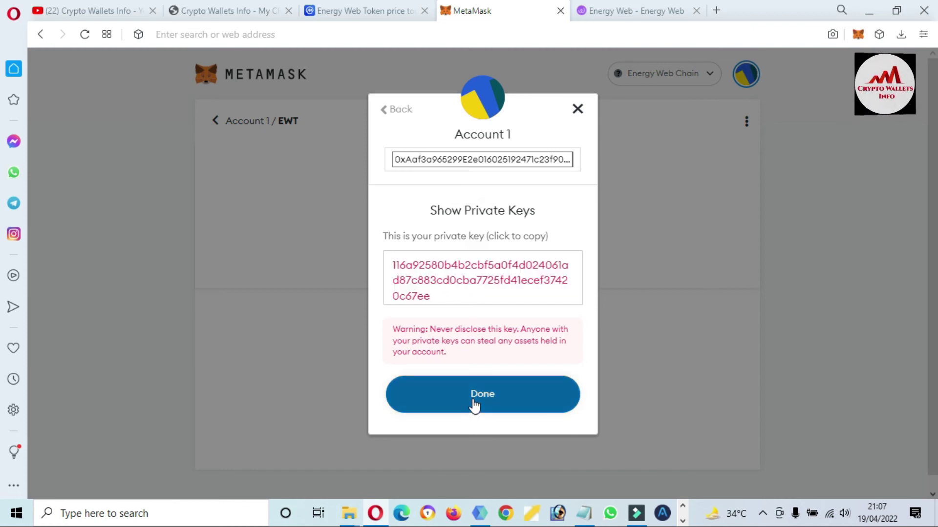
- Start an account import of the Private Key type and paste the copied private key into its key field
left_click(748, 79)
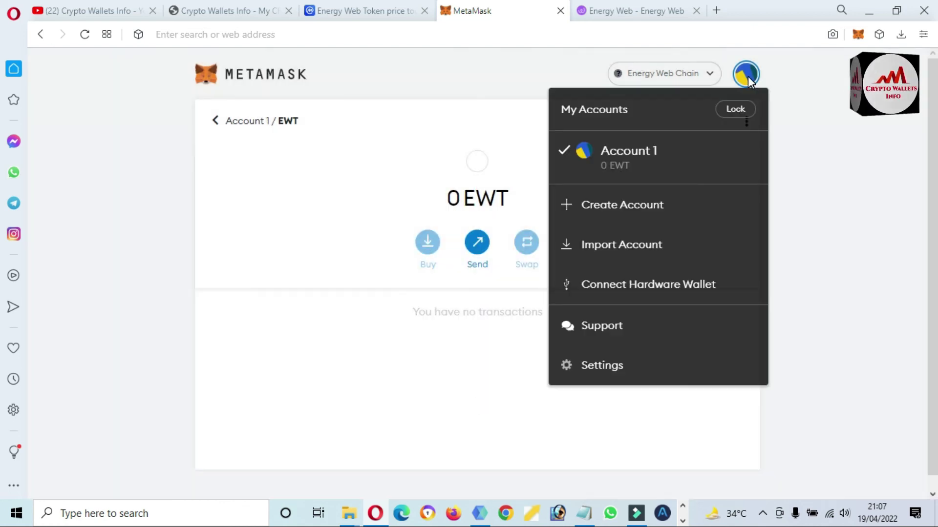
left_click(655, 250)
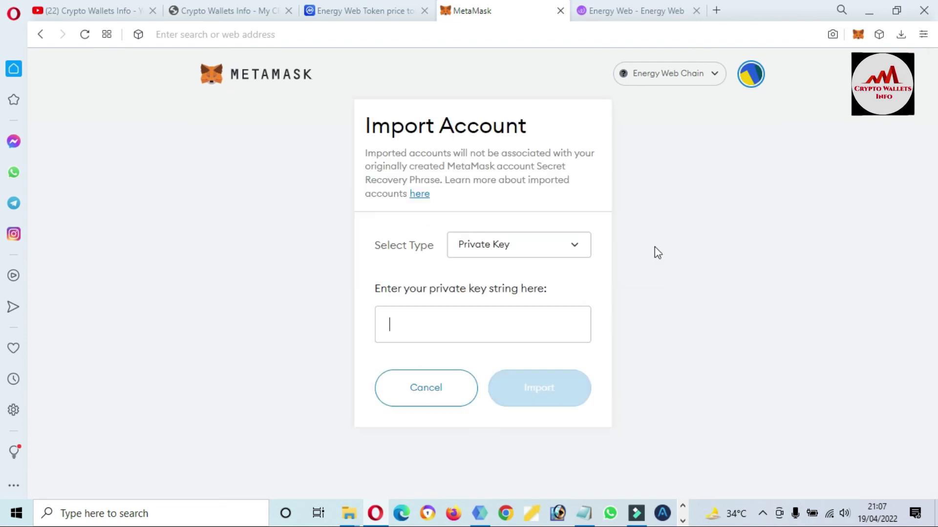
left_click(410, 330)
key("ctrl+v")
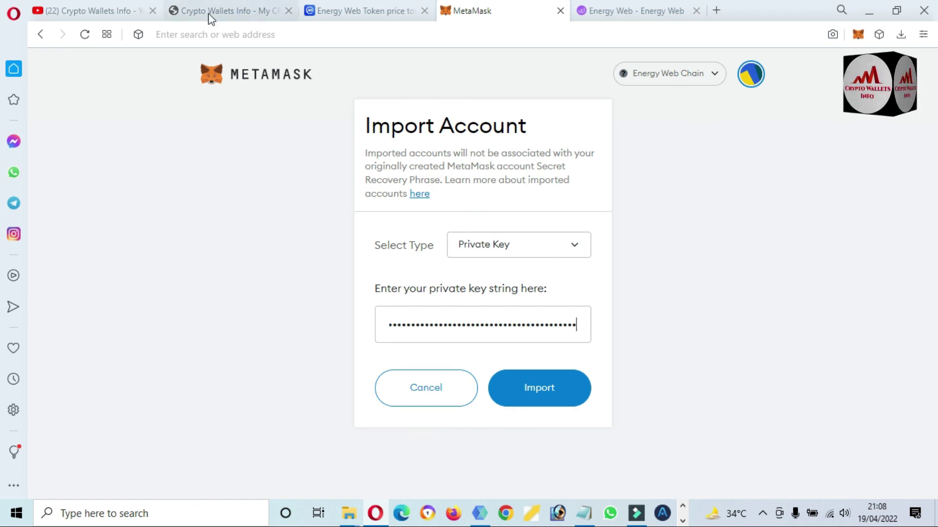
- View the Crypto Wallets Info YouTube channel, its featured Best Cryptocurrency Wallets channel, and the Crypto Wallets Info website
left_click(90, 11)
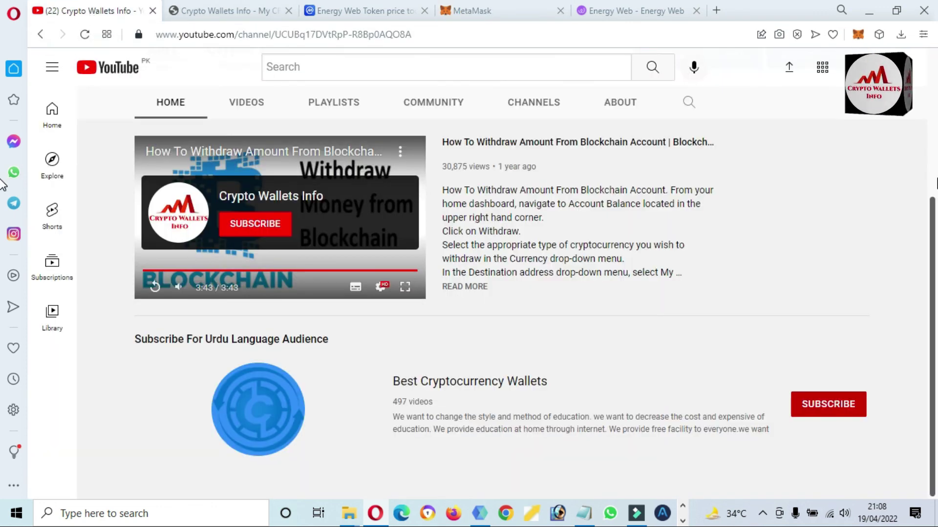
left_click_drag(932, 240, 929, 116)
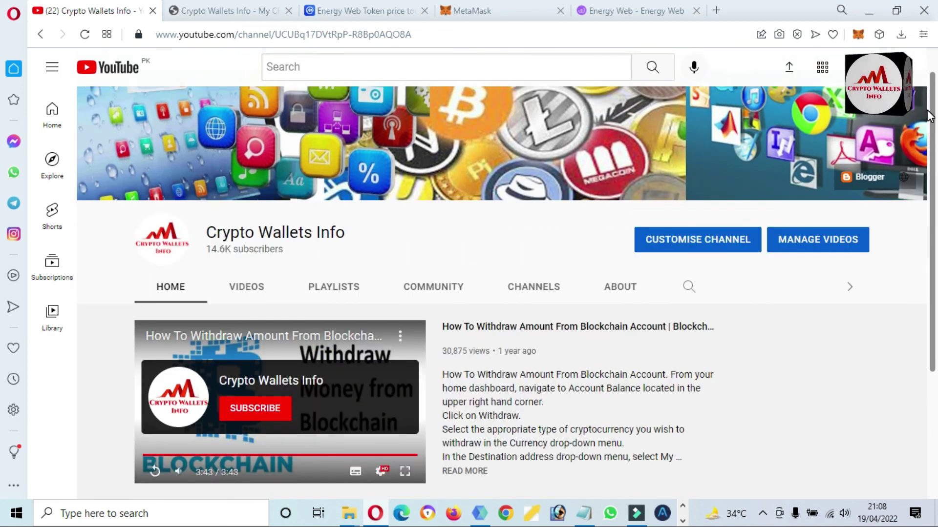
scroll(930, 116, "down", 3)
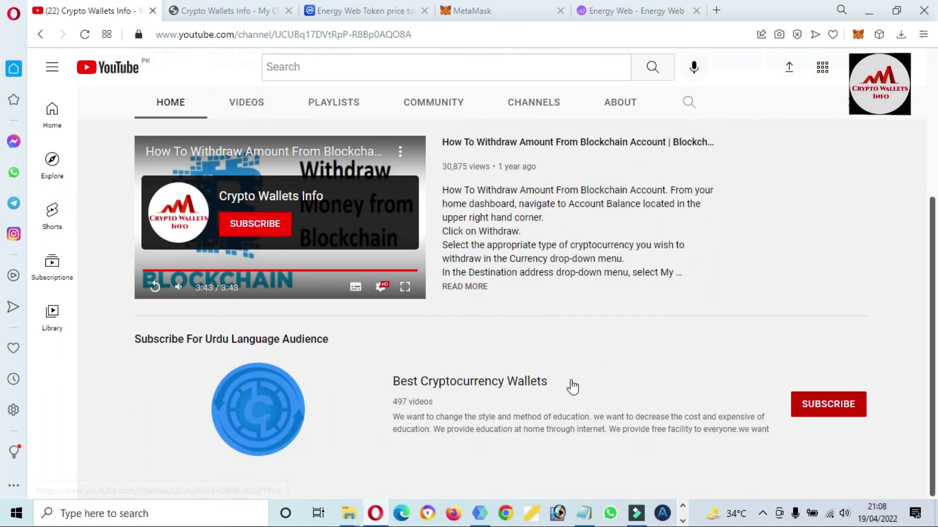
left_click(572, 387)
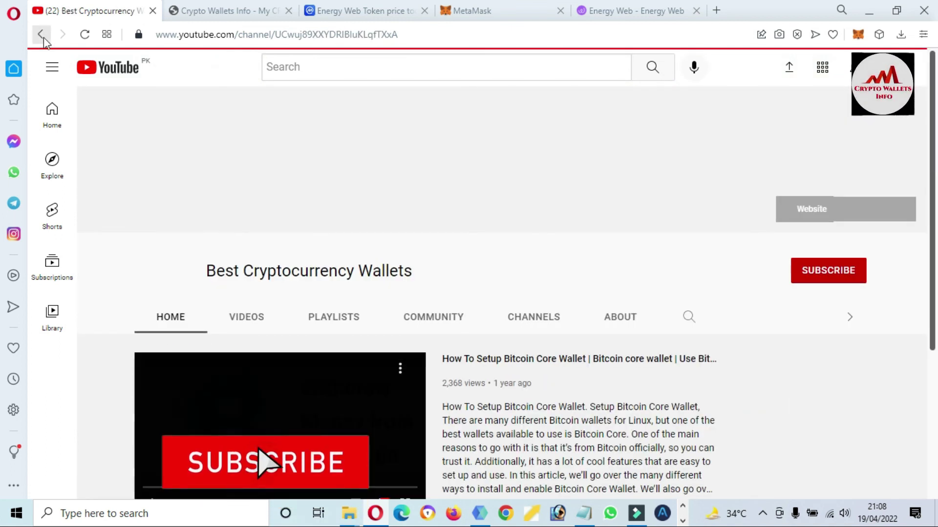
left_click(41, 35)
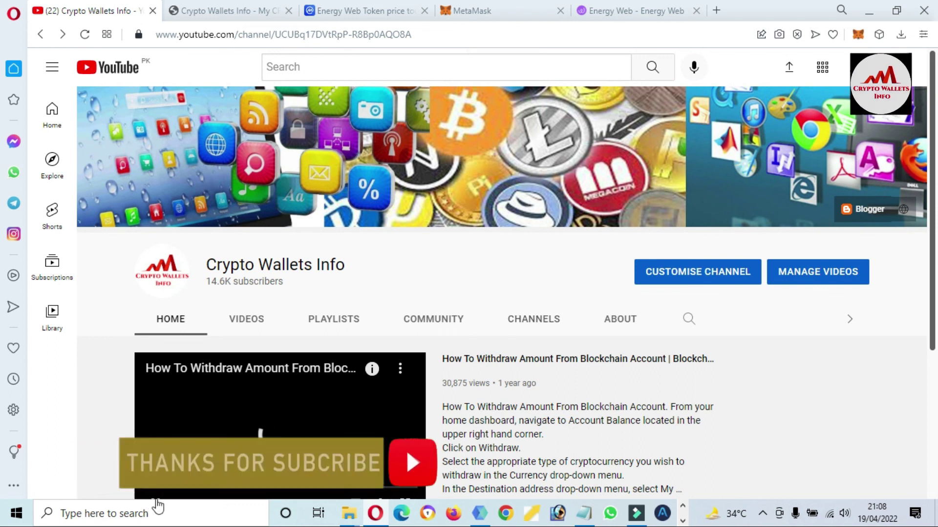
left_click(212, 15)
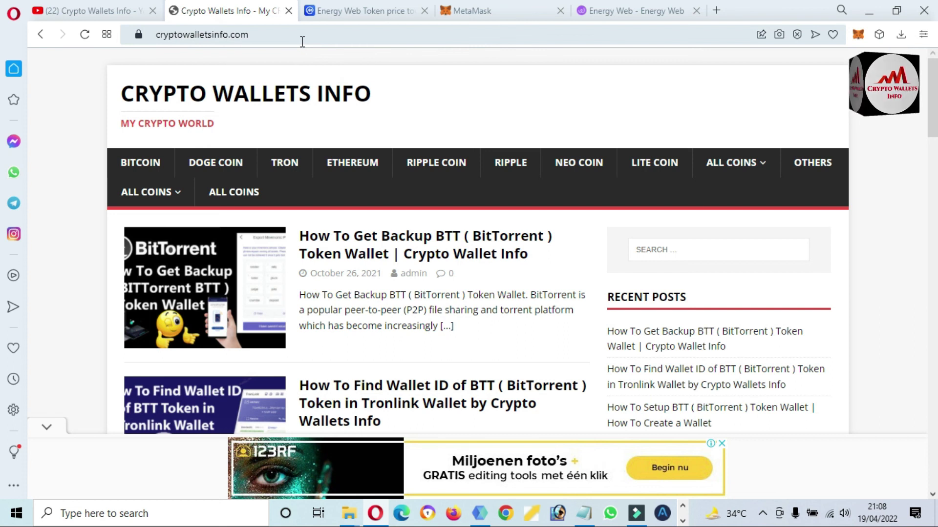